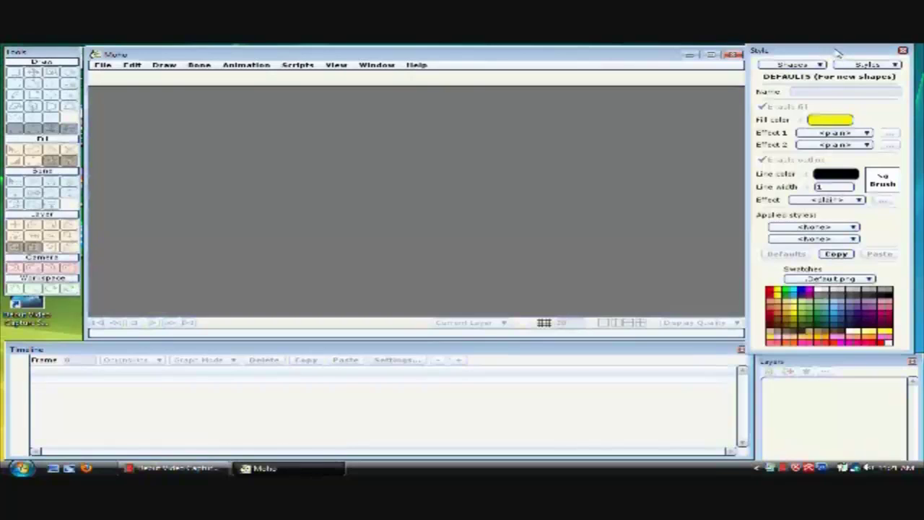
Step: Shift the Style window slightly clear of the main window and create a new project
{"action": "left_click_drag", "start_coordinate": [829, 52], "coordinate": [837, 52]}
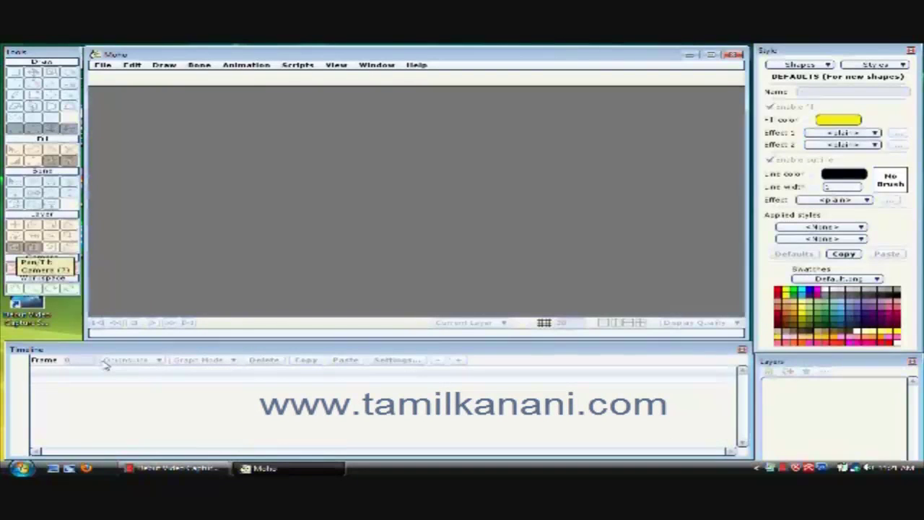
{"action": "left_click", "coordinate": [103, 69]}
{"action": "left_click", "coordinate": [108, 75]}
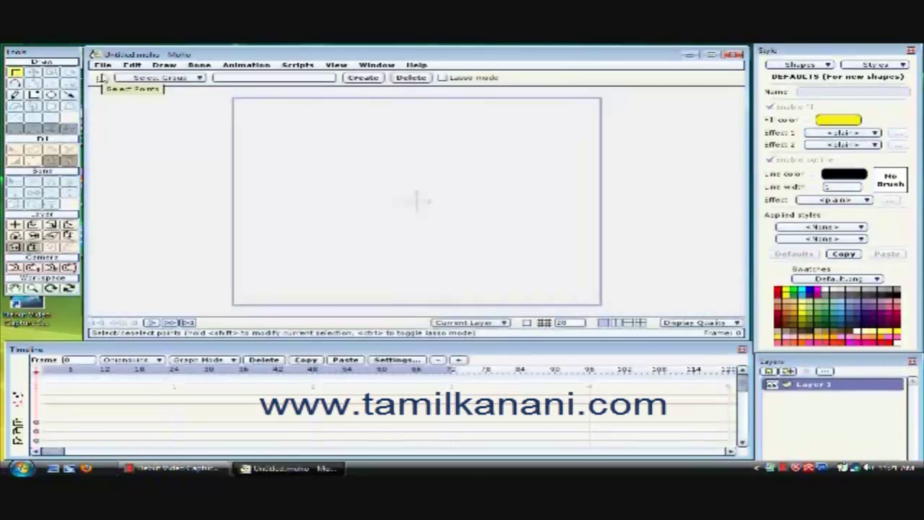
Step: Rename Layer 1 as new
{"action": "double_click", "coordinate": [816, 386]}
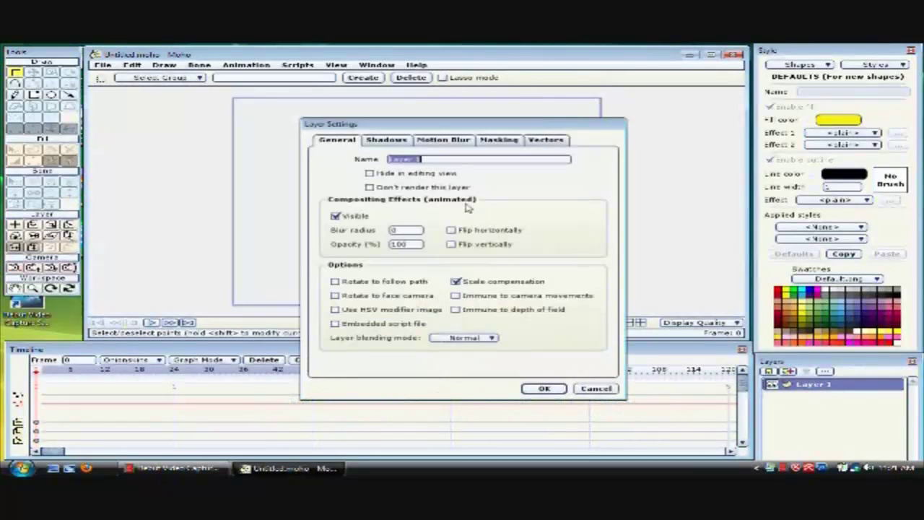
{"action": "key", "text": "BackSpace"}
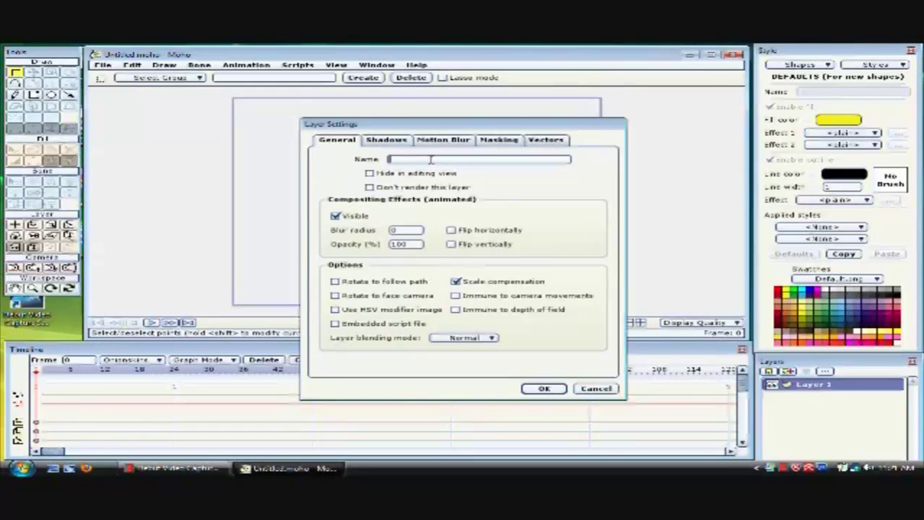
{"action": "type", "text": "wow"}
{"action": "left_click", "coordinate": [543, 389]}
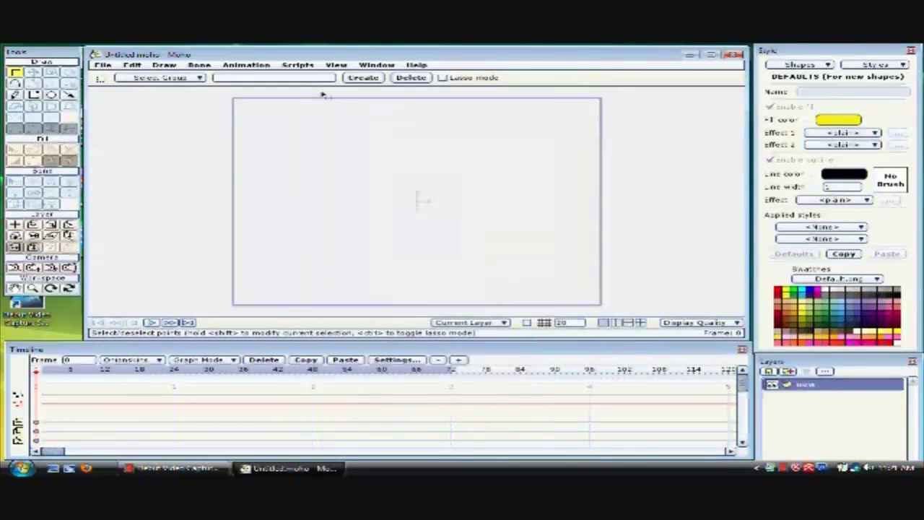
Step: Change the project's background colour to a medium violet-blue in the project settings
{"action": "left_click", "coordinate": [108, 65]}
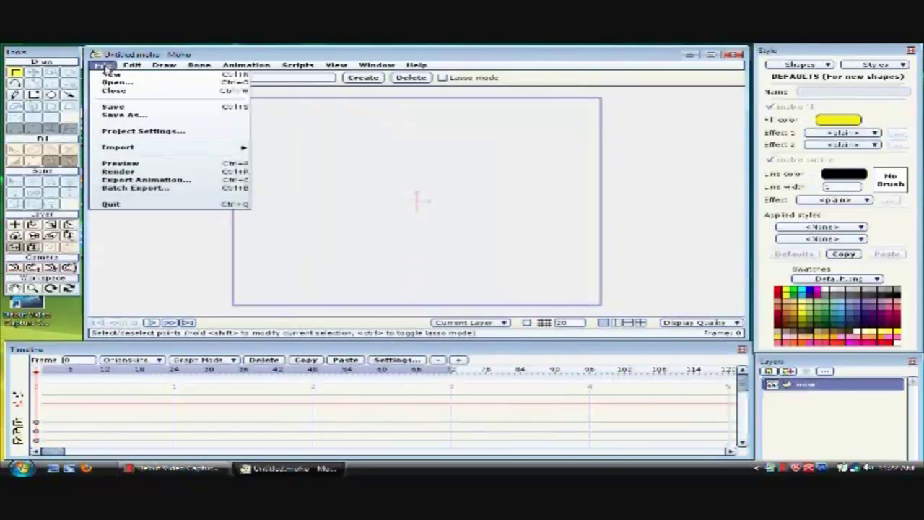
{"action": "left_click", "coordinate": [142, 132]}
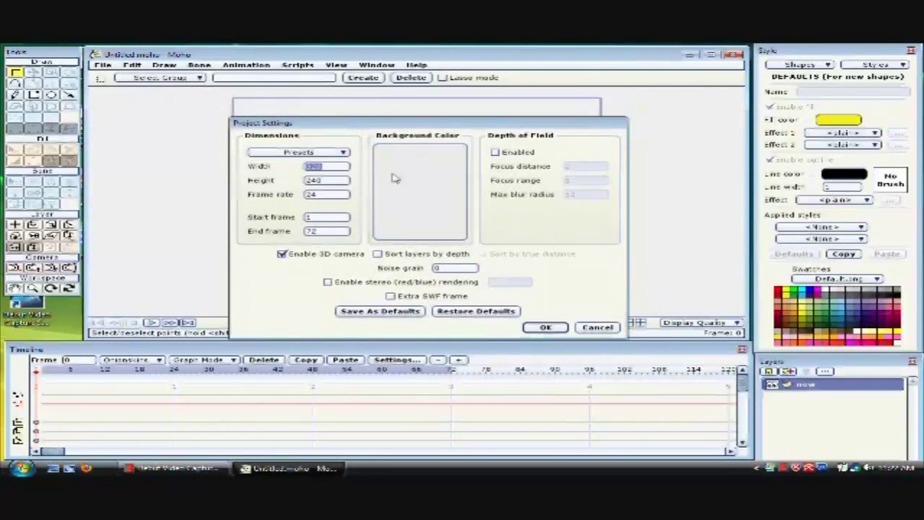
{"action": "left_click", "coordinate": [394, 179]}
{"action": "left_click", "coordinate": [521, 231]}
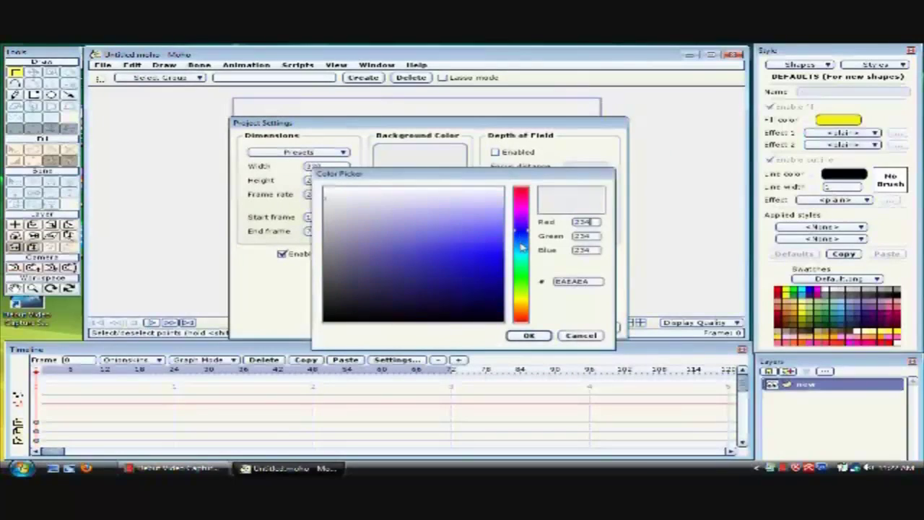
{"action": "left_click", "coordinate": [489, 240]}
{"action": "left_click", "coordinate": [528, 335]}
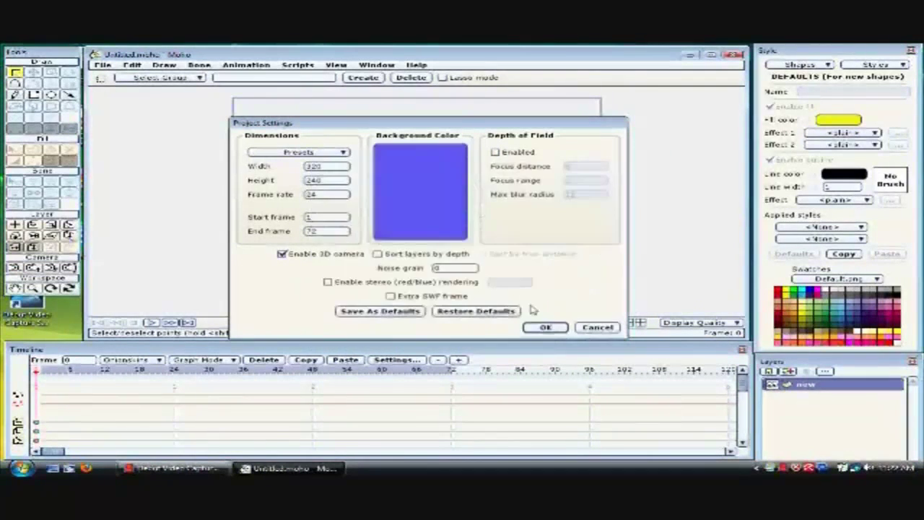
{"action": "left_click", "coordinate": [538, 328]}
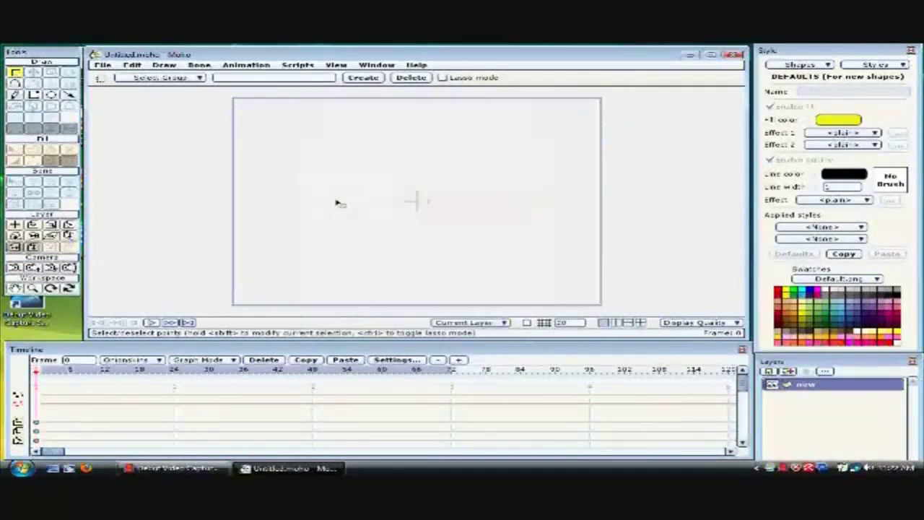
Step: Preview the project to check its background colour, and close the preview window
{"action": "left_click", "coordinate": [102, 65]}
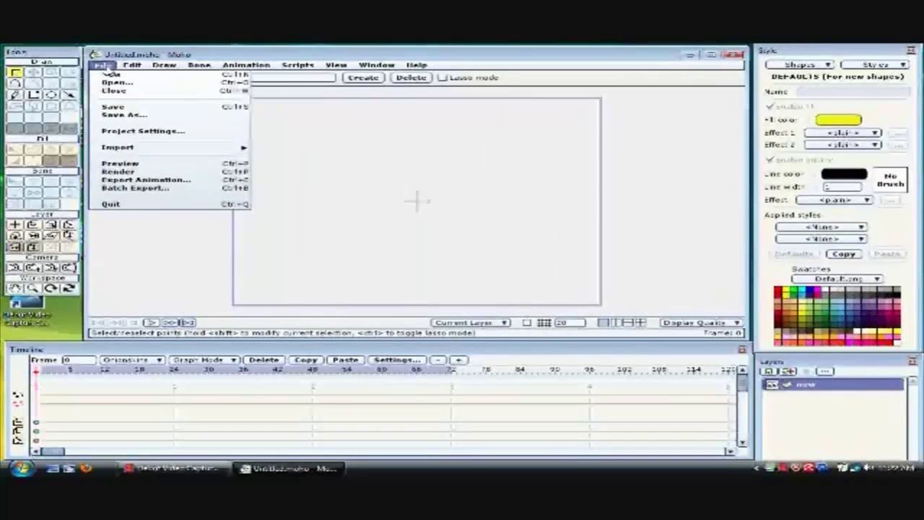
{"action": "left_click", "coordinate": [112, 164]}
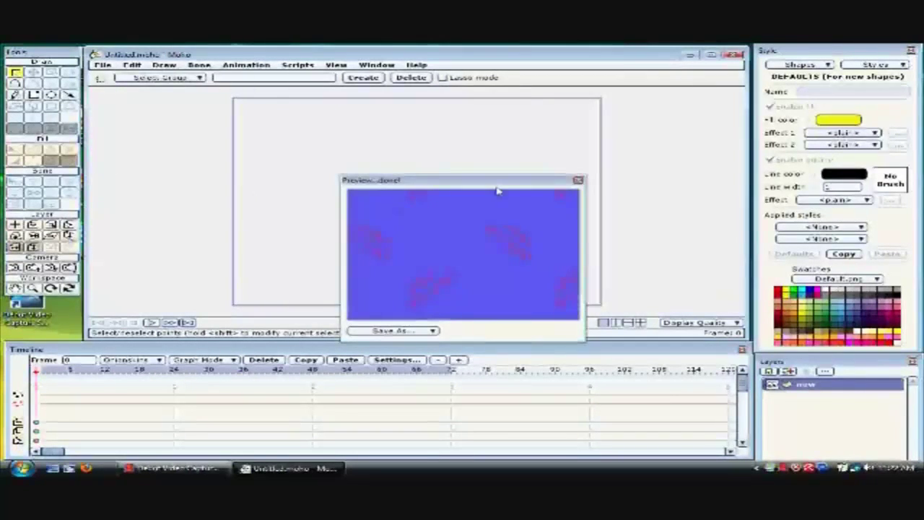
{"action": "left_click_drag", "start_coordinate": [497, 185], "coordinate": [436, 123]}
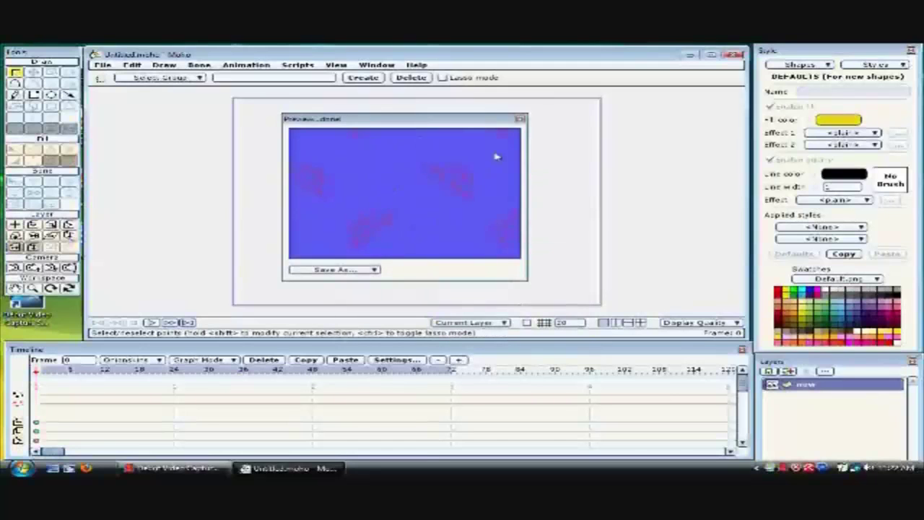
{"action": "left_click", "coordinate": [519, 118]}
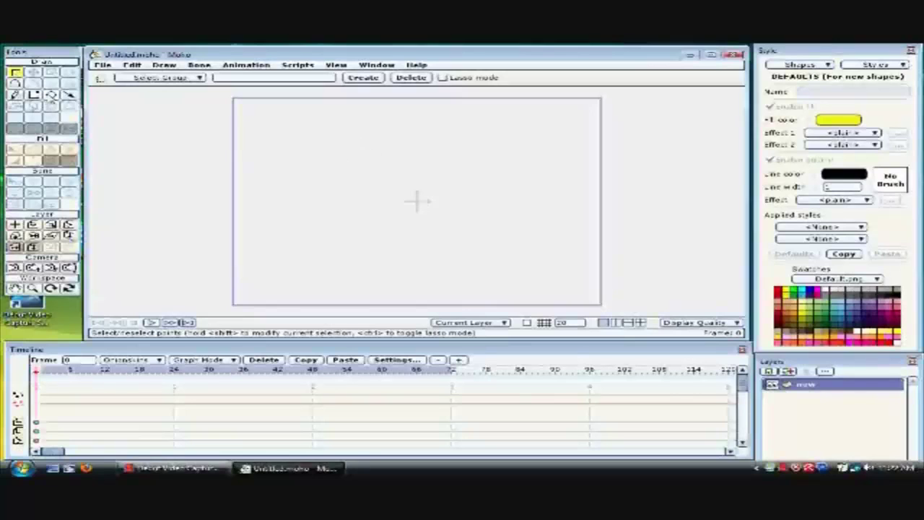
Step: Draw a large oval centred on the canvas and fill it with light yellow using the Paint Bucket tool
{"action": "left_click", "coordinate": [52, 95]}
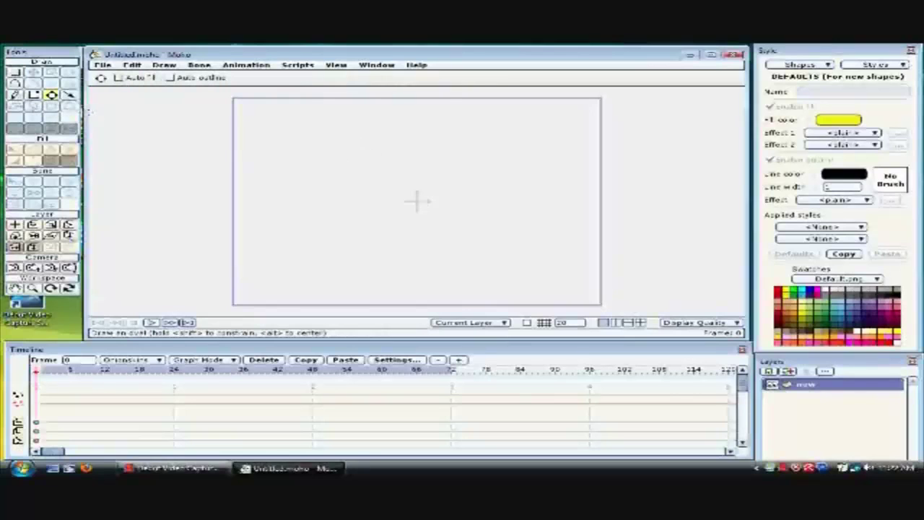
{"action": "left_click_drag", "start_coordinate": [360, 160], "coordinate": [472, 246]}
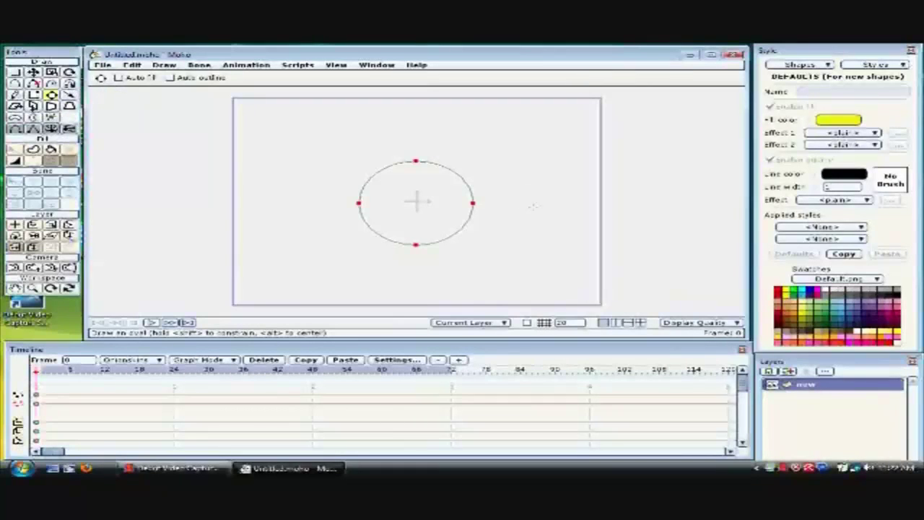
{"action": "scroll", "coordinate": [533, 207], "scroll_direction": "down", "scroll_amount": 1}
{"action": "scroll", "coordinate": [549, 208], "scroll_direction": "up", "scroll_amount": 3}
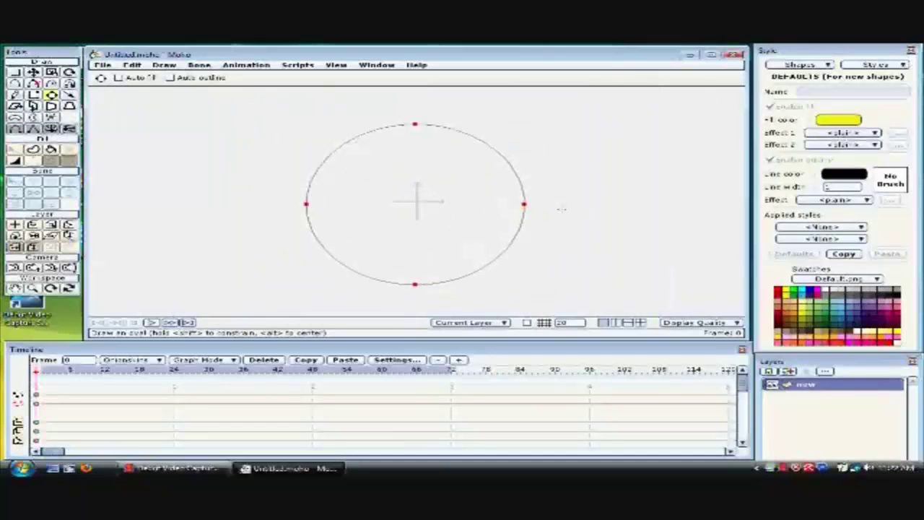
{"action": "scroll", "coordinate": [561, 209], "scroll_direction": "up", "scroll_amount": 1}
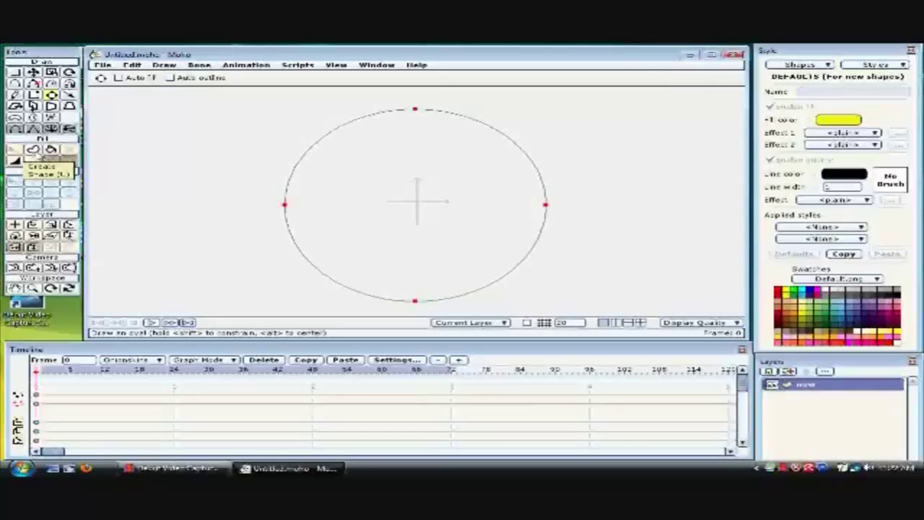
{"action": "left_click", "coordinate": [33, 149]}
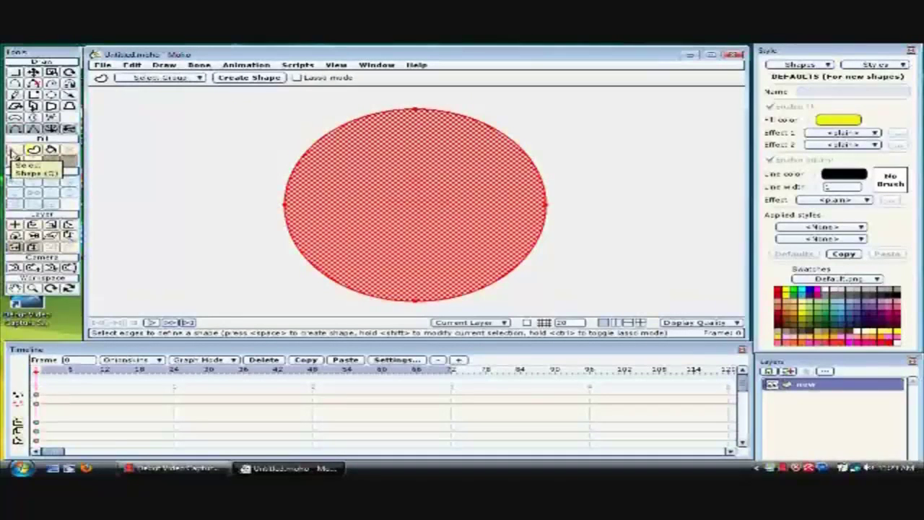
{"action": "left_click", "coordinate": [51, 149]}
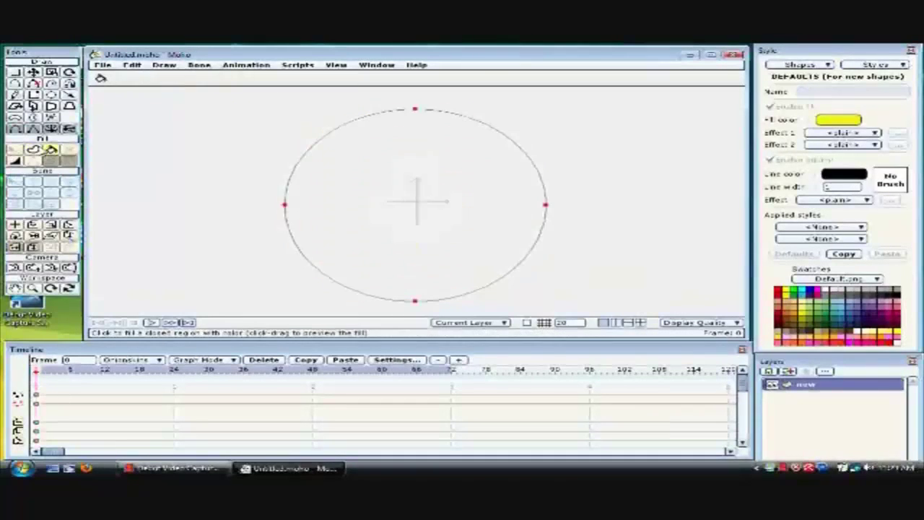
{"action": "left_click", "coordinate": [875, 331]}
{"action": "left_click", "coordinate": [471, 210]}
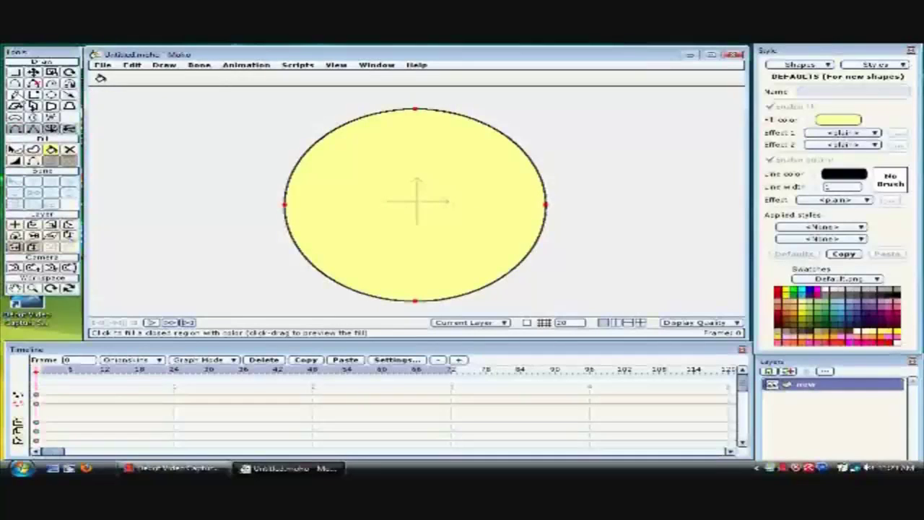
Step: Draw two thin horizontal rectangles, one just below the other, in the empty area to the left of the yellow oval
{"action": "left_click", "coordinate": [33, 94]}
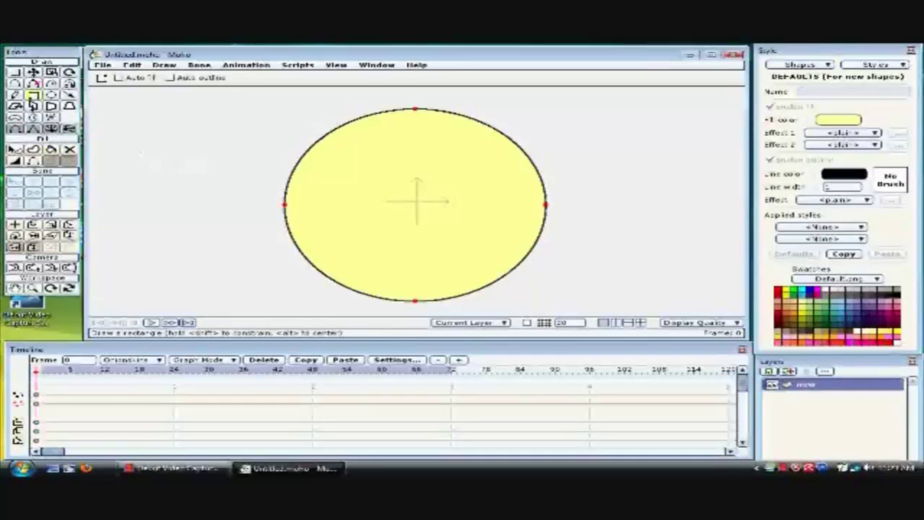
{"action": "left_click_drag", "start_coordinate": [138, 142], "coordinate": [223, 148]}
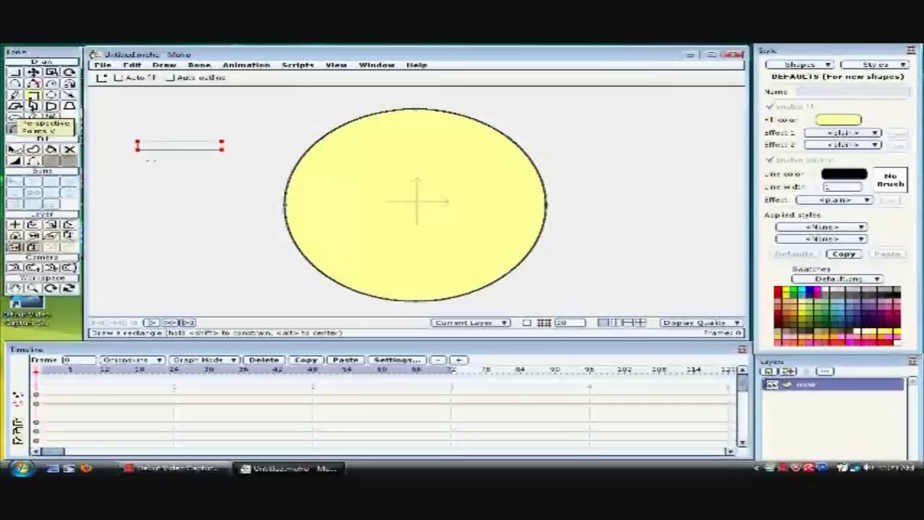
{"action": "left_click_drag", "start_coordinate": [136, 151], "coordinate": [221, 161]}
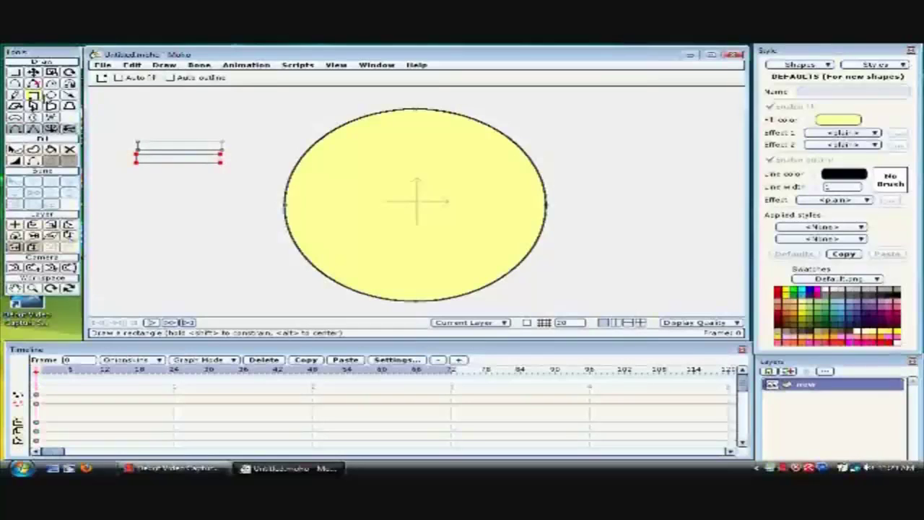
Step: Add a point midway along the bottom edge of each of the two thin rectangles
{"action": "left_click", "coordinate": [51, 95]}
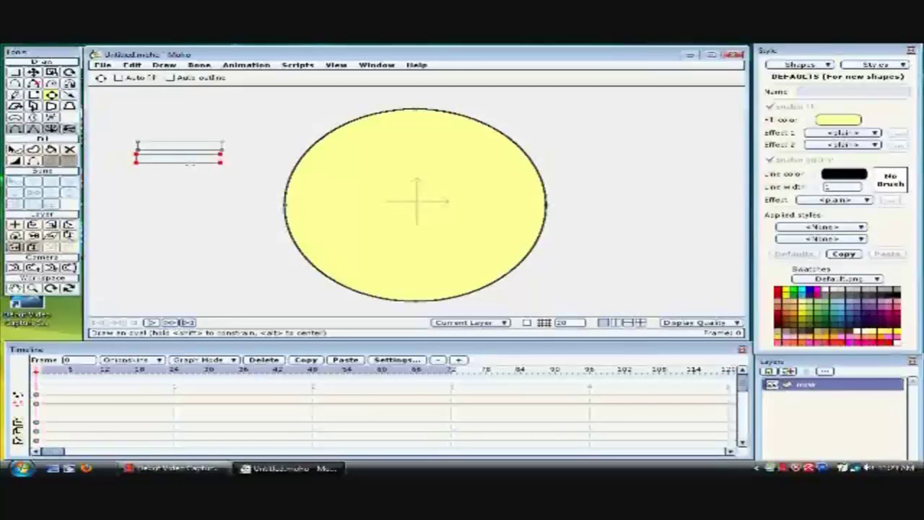
{"action": "key", "text": "a"}
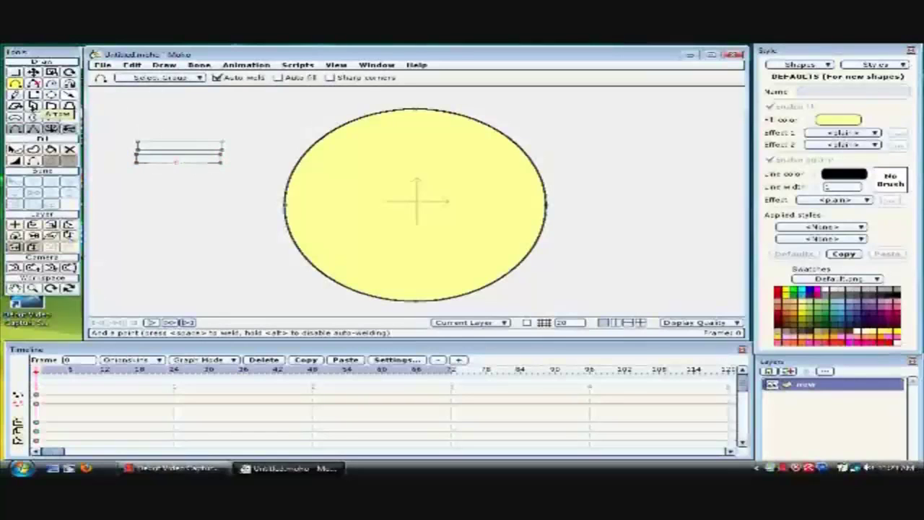
{"action": "left_click", "coordinate": [177, 163]}
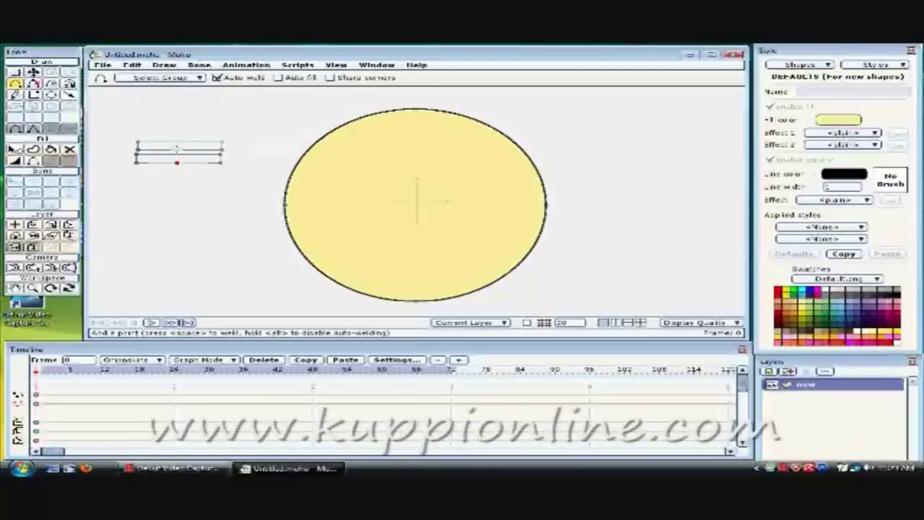
{"action": "key", "text": "ctrl+z"}
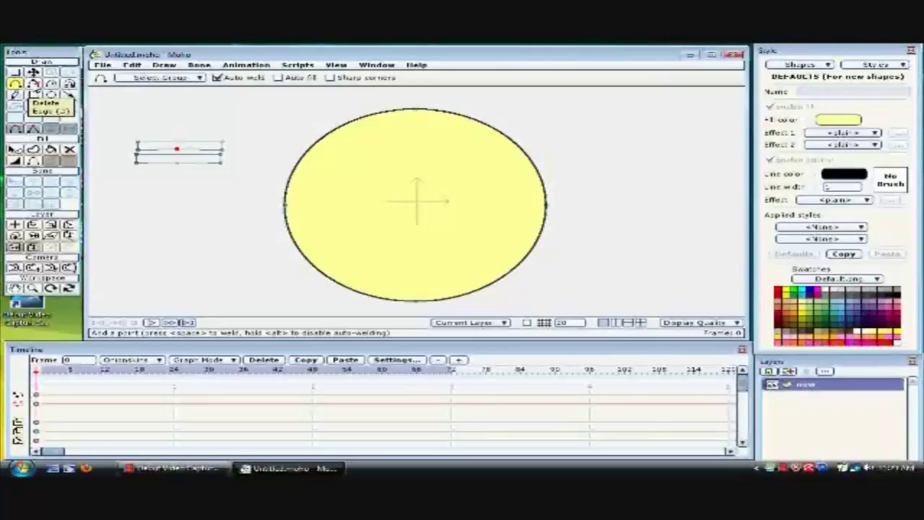
Step: Delete the lower rectangle's bottom edge and add a separate point in the middle of the gap
{"action": "left_click", "coordinate": [33, 83]}
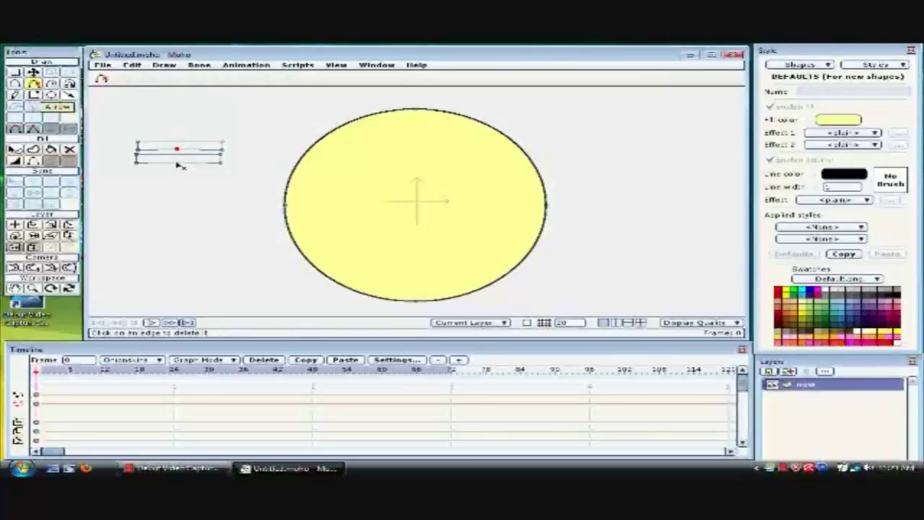
{"action": "left_click", "coordinate": [177, 162]}
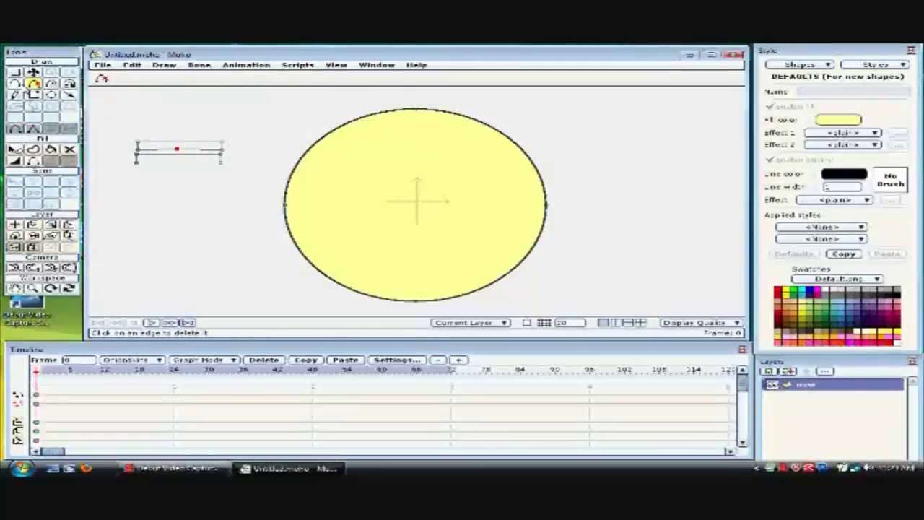
{"action": "left_click", "coordinate": [15, 83]}
{"action": "left_click", "coordinate": [178, 164]}
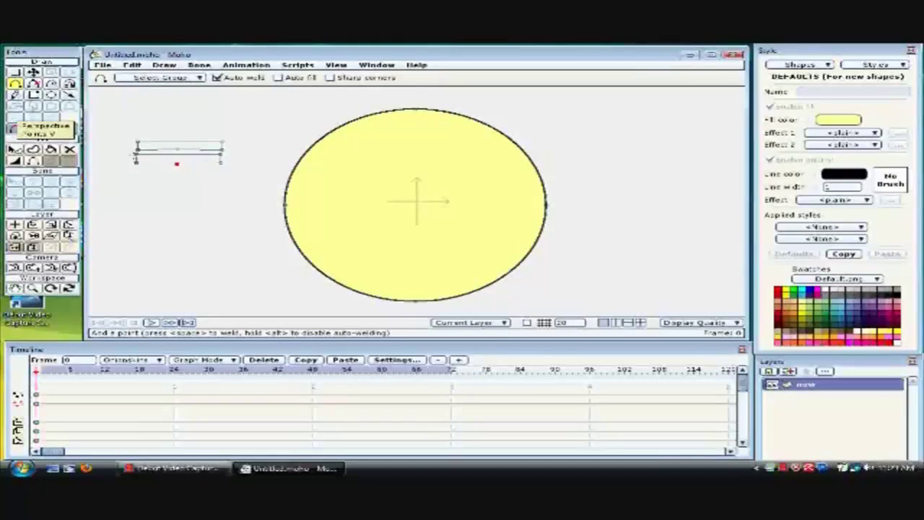
Step: Nudge the lower rectangle's bottom-left corner point down and redraw the bottom edge through the middle to the bottom-right corner
{"action": "left_click", "coordinate": [32, 72]}
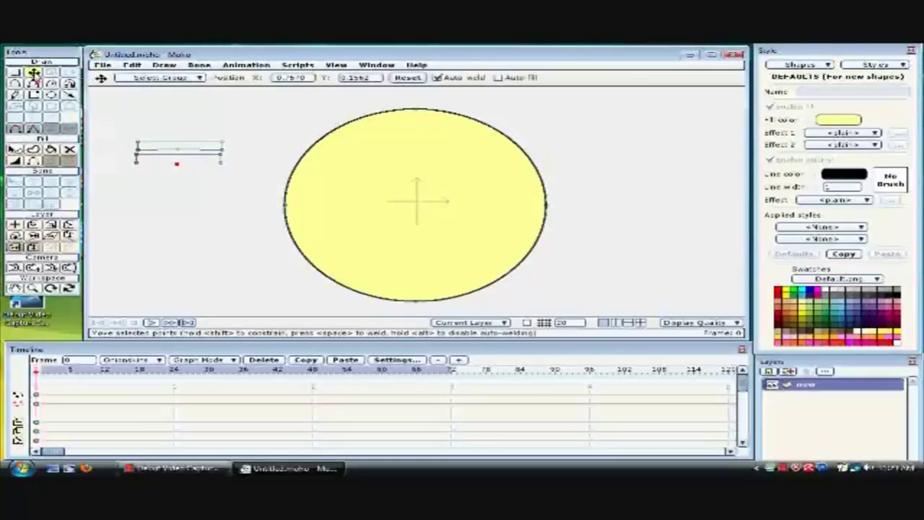
{"action": "mouse_move", "coordinate": [137, 164]}
{"action": "left_mouse_down"}
{"action": "mouse_move", "coordinate": [199, 170]}
{"action": "mouse_move", "coordinate": [140, 167]}
{"action": "left_mouse_up"}
{"action": "left_click", "coordinate": [15, 84]}
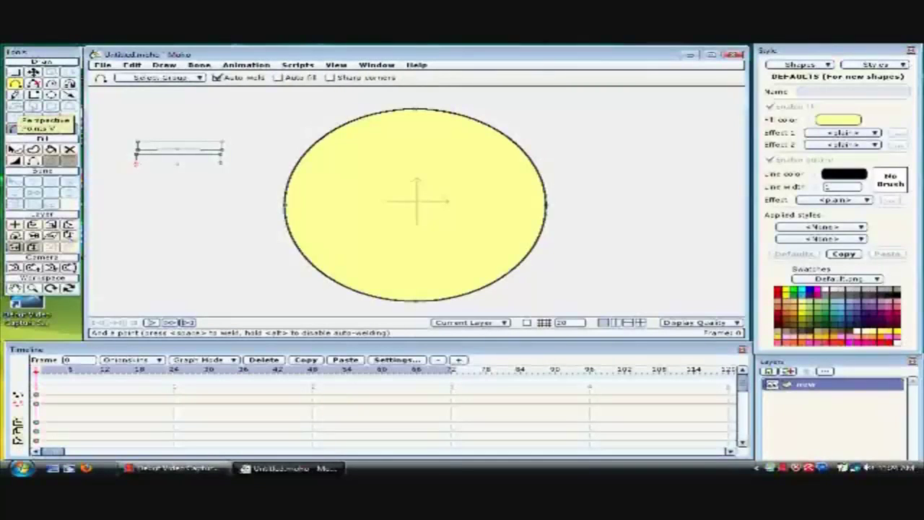
{"action": "left_click", "coordinate": [178, 164]}
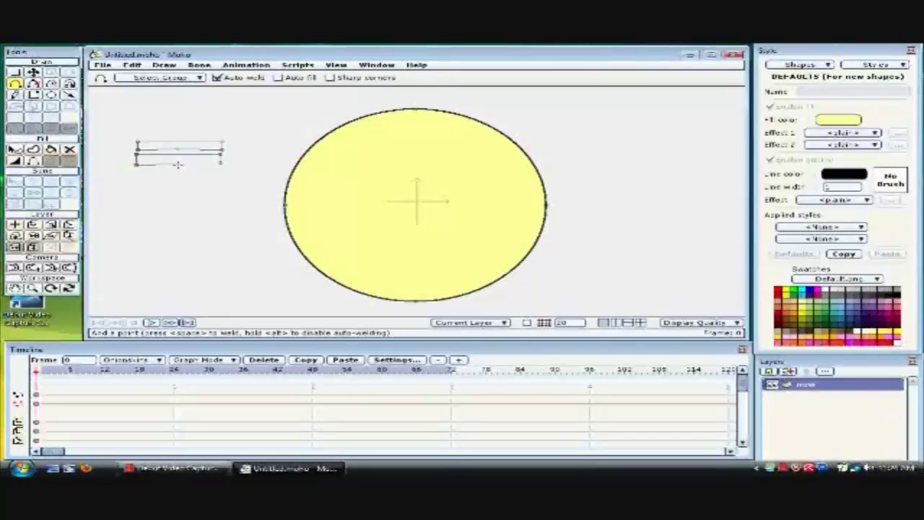
{"action": "left_click_drag", "start_coordinate": [178, 164], "coordinate": [221, 163]}
{"action": "left_click", "coordinate": [33, 73]}
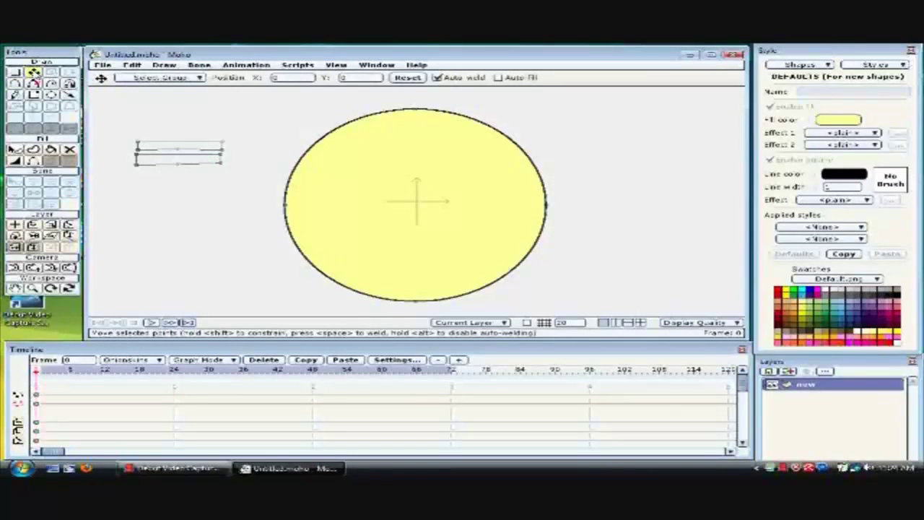
Step: Raise the middle bottom point of each thin rectangle so the bottom edges arch upward, and adjust the lower shape's bottom corner points
{"action": "left_click", "coordinate": [181, 163]}
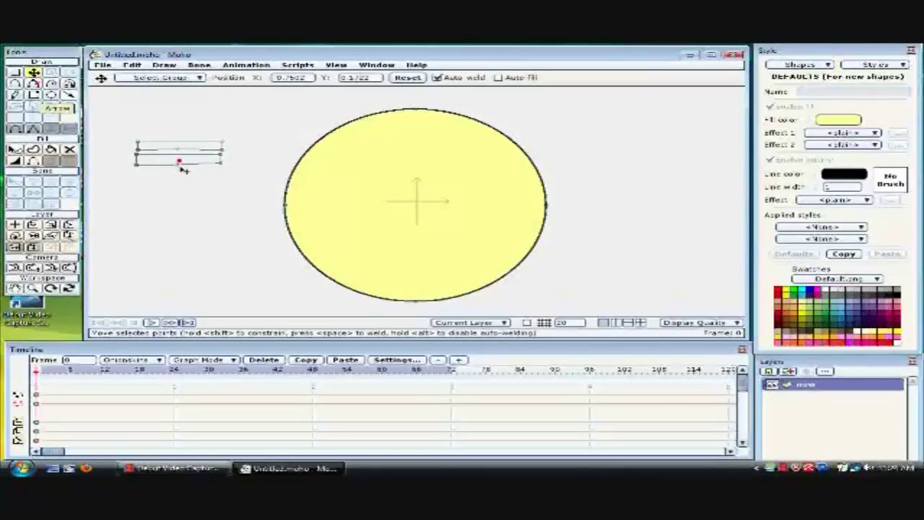
{"action": "mouse_move", "coordinate": [182, 161]}
{"action": "left_mouse_down"}
{"action": "mouse_move", "coordinate": [222, 167]}
{"action": "mouse_move", "coordinate": [182, 146]}
{"action": "mouse_move", "coordinate": [179, 158]}
{"action": "left_mouse_up"}
{"action": "left_click", "coordinate": [173, 161]}
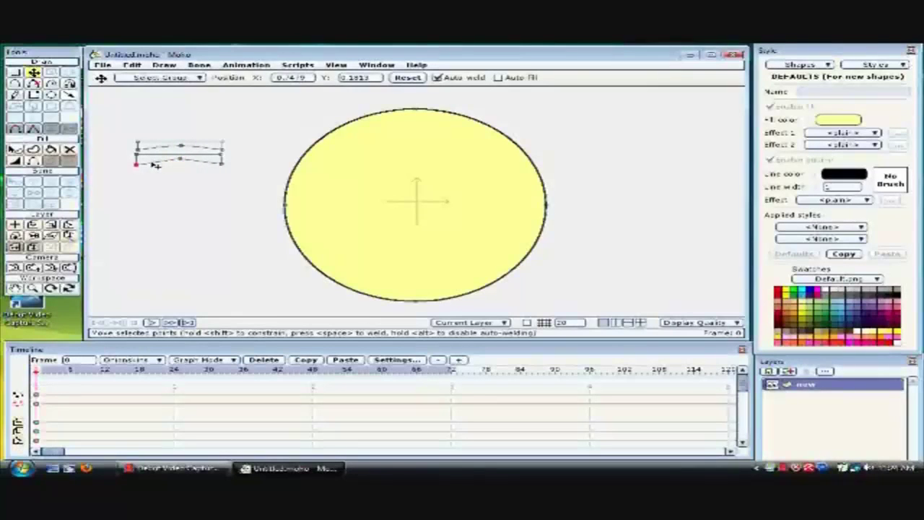
{"action": "left_click", "coordinate": [138, 163]}
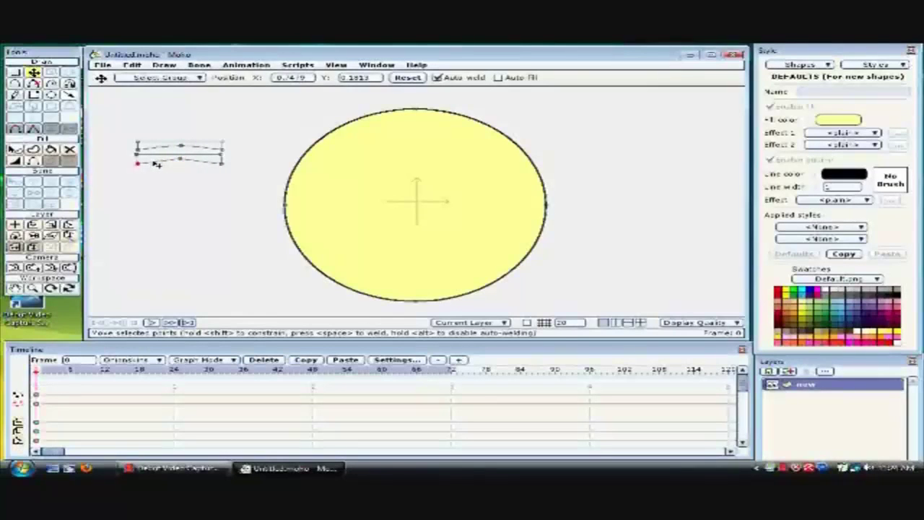
{"action": "left_click", "coordinate": [221, 164]}
{"action": "left_click", "coordinate": [138, 164]}
{"action": "left_click_drag", "start_coordinate": [138, 161], "coordinate": [138, 164]}
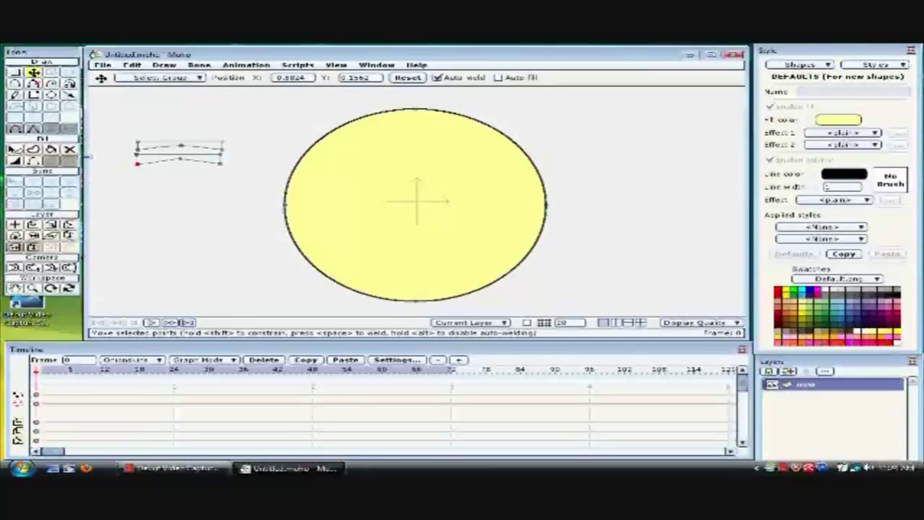
Step: Set the fill colour to black and fill both thin arched shapes, the lower one first
{"action": "key", "text": "q"}
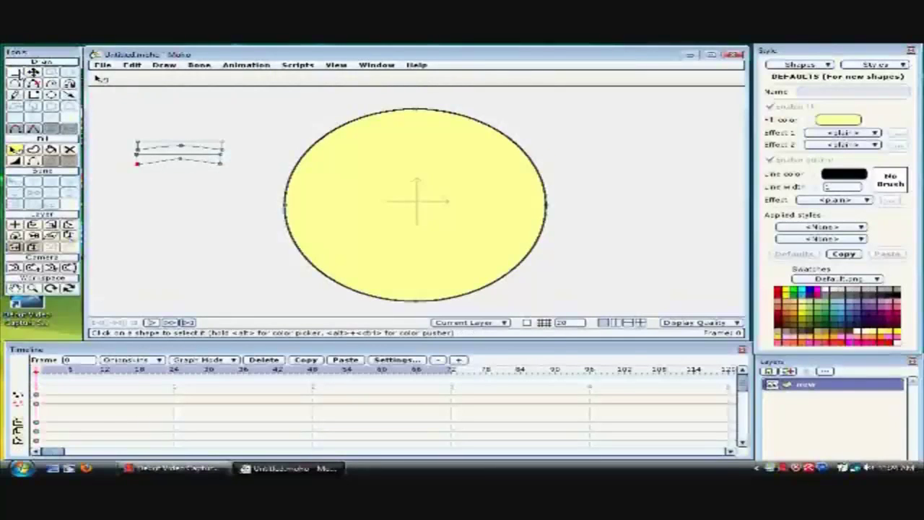
{"action": "left_click", "coordinate": [14, 72]}
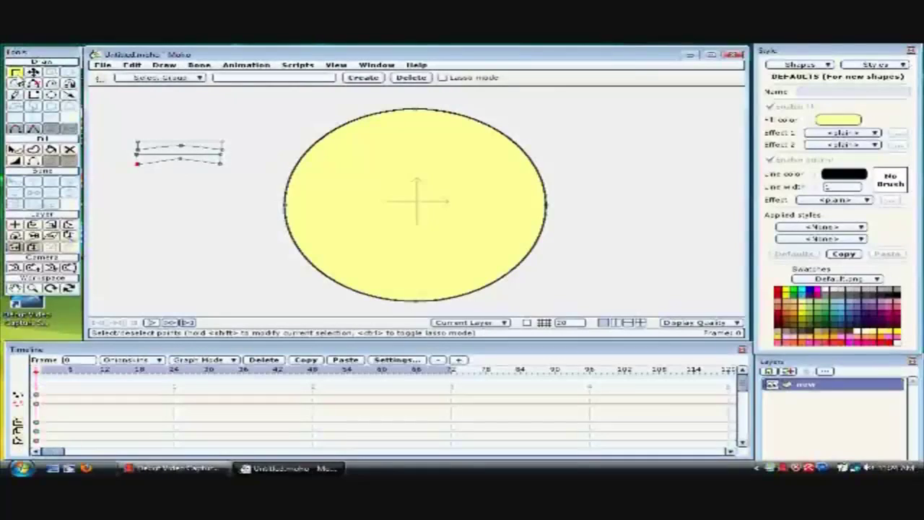
{"action": "double_click", "coordinate": [160, 163]}
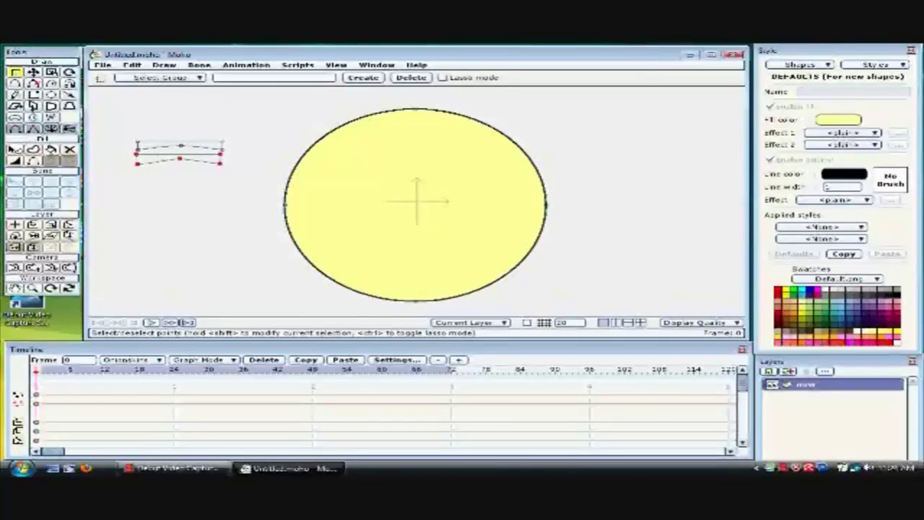
{"action": "left_click", "coordinate": [17, 151]}
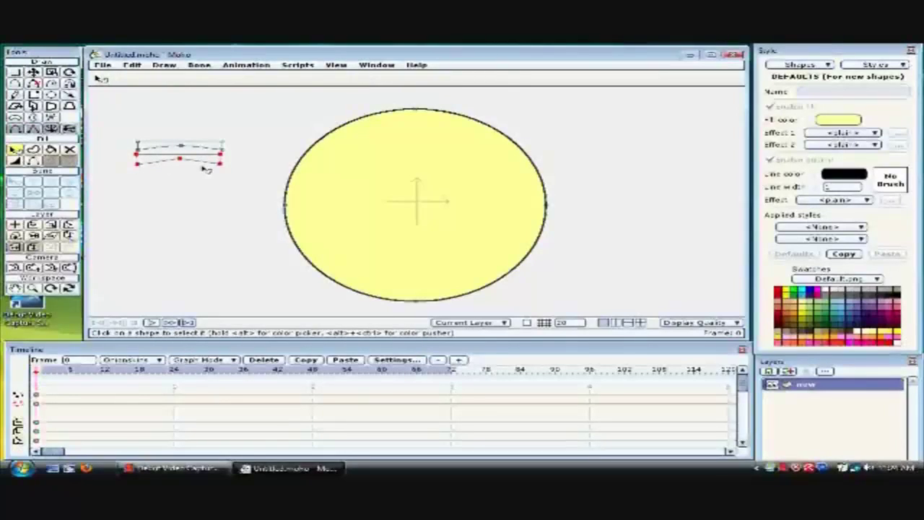
{"action": "left_click", "coordinate": [50, 149]}
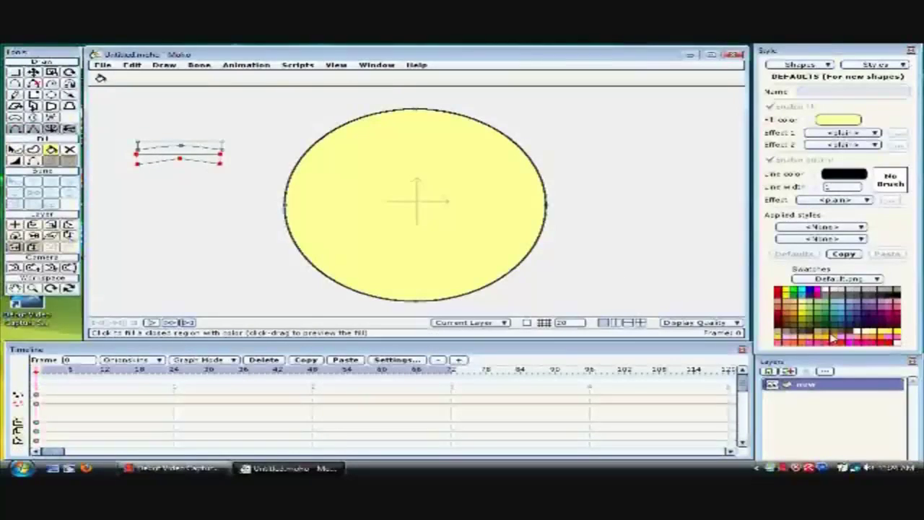
{"action": "left_click", "coordinate": [901, 301]}
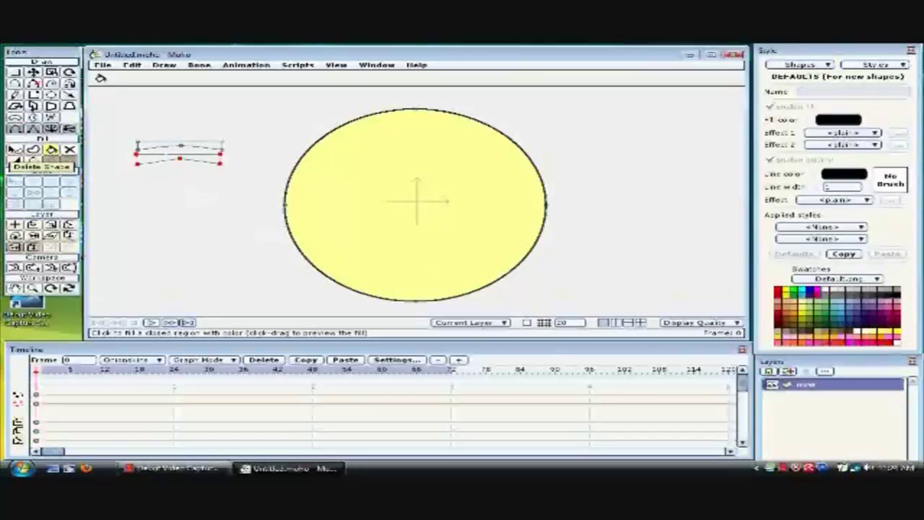
{"action": "left_click", "coordinate": [192, 161]}
{"action": "key", "text": "g"}
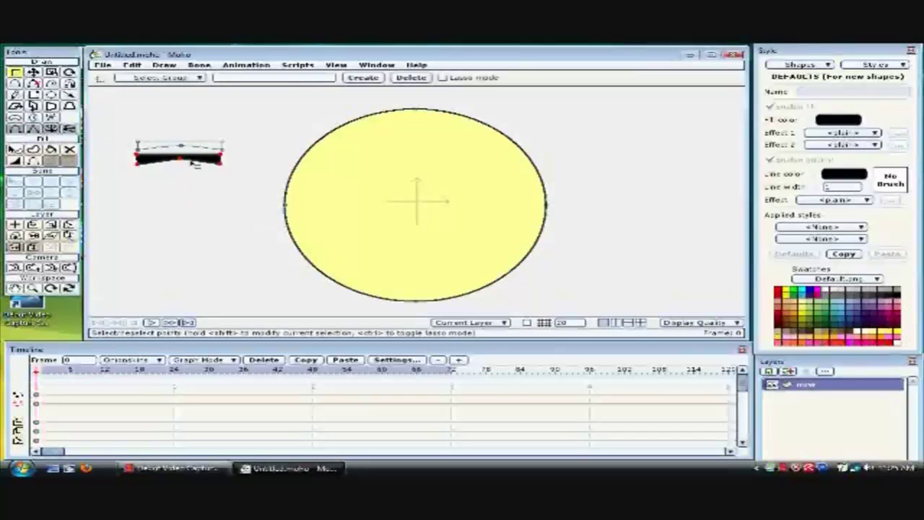
{"action": "left_click", "coordinate": [51, 150]}
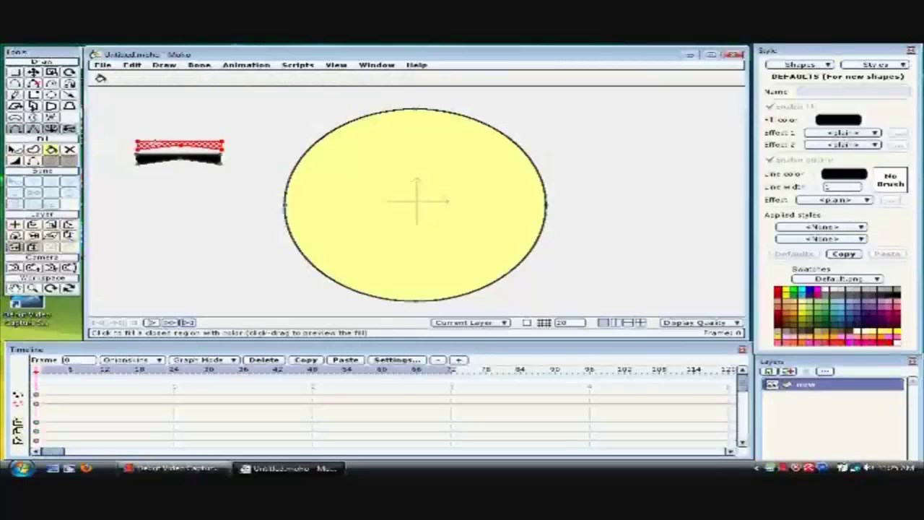
{"action": "left_click", "coordinate": [180, 145]}
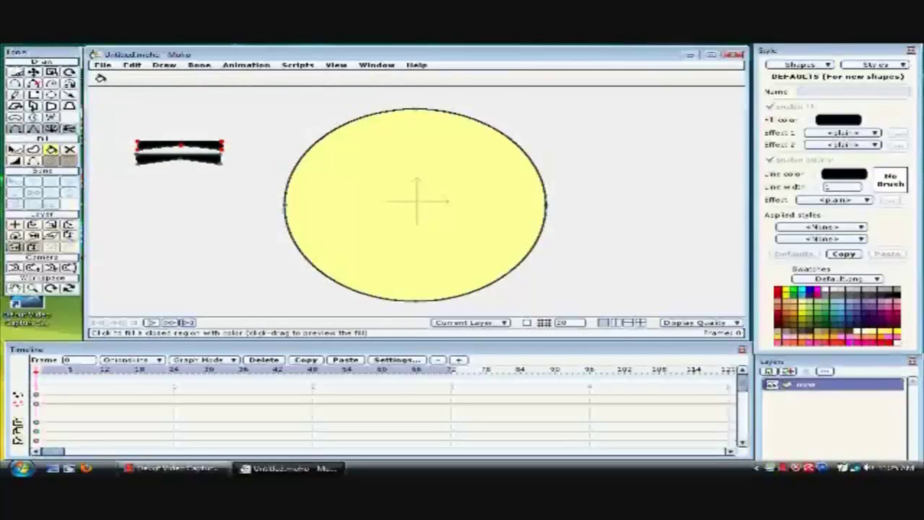
Step: Move the two black bars onto the yellow oval's upper half as eyebrows, the upper bar on the left and the lower one on the right
{"action": "left_click", "coordinate": [33, 71]}
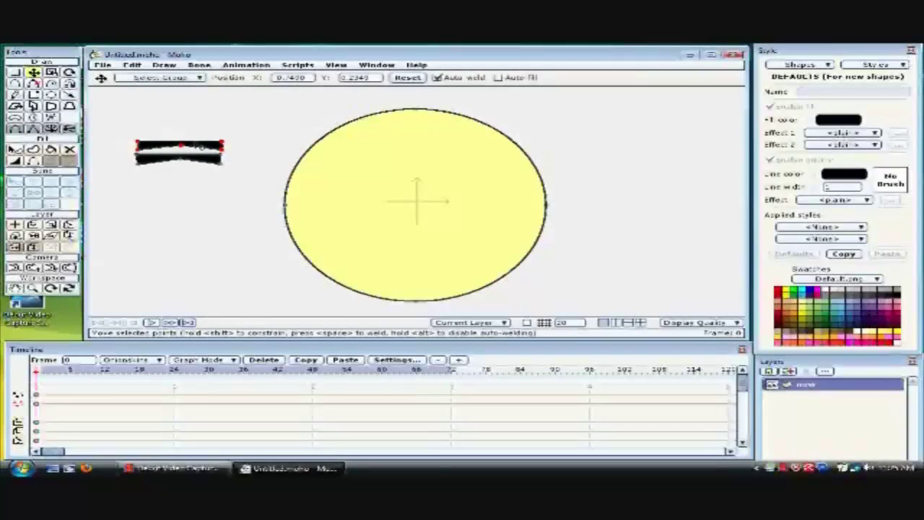
{"action": "left_click_drag", "start_coordinate": [179, 147], "coordinate": [355, 164]}
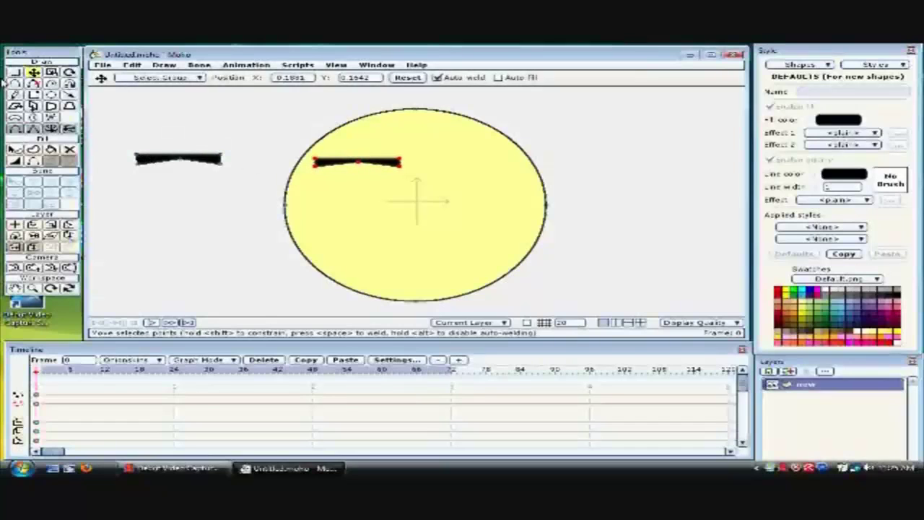
{"action": "left_click", "coordinate": [14, 71]}
{"action": "double_click", "coordinate": [153, 156]}
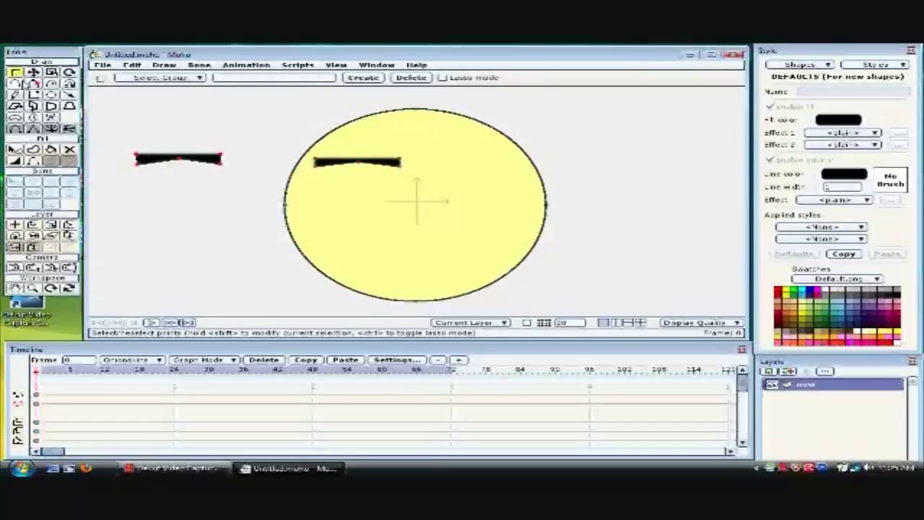
{"action": "left_click", "coordinate": [33, 72]}
{"action": "left_click_drag", "start_coordinate": [165, 159], "coordinate": [459, 165]}
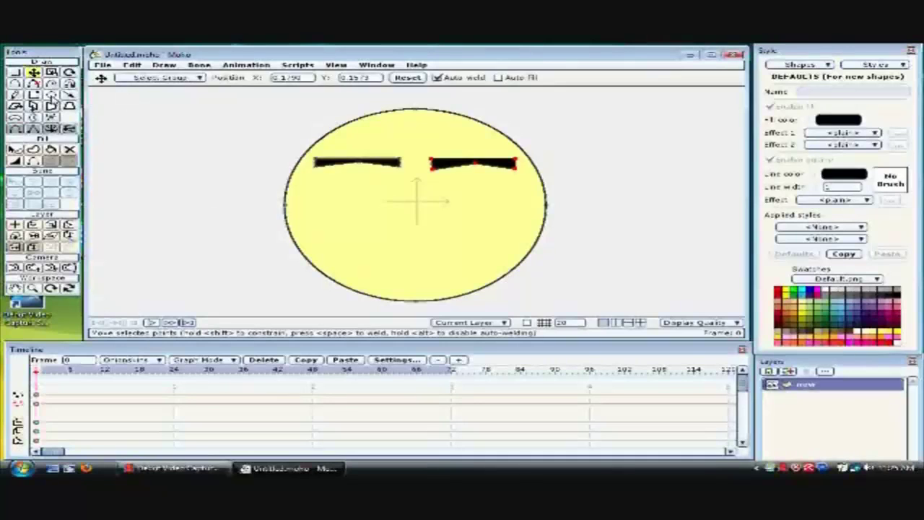
Step: Draw two eye-sized ovals, one below the other, in the empty area to the left of the yellow face
{"action": "left_click", "coordinate": [51, 94]}
{"action": "left_click_drag", "start_coordinate": [145, 153], "coordinate": [201, 196]}
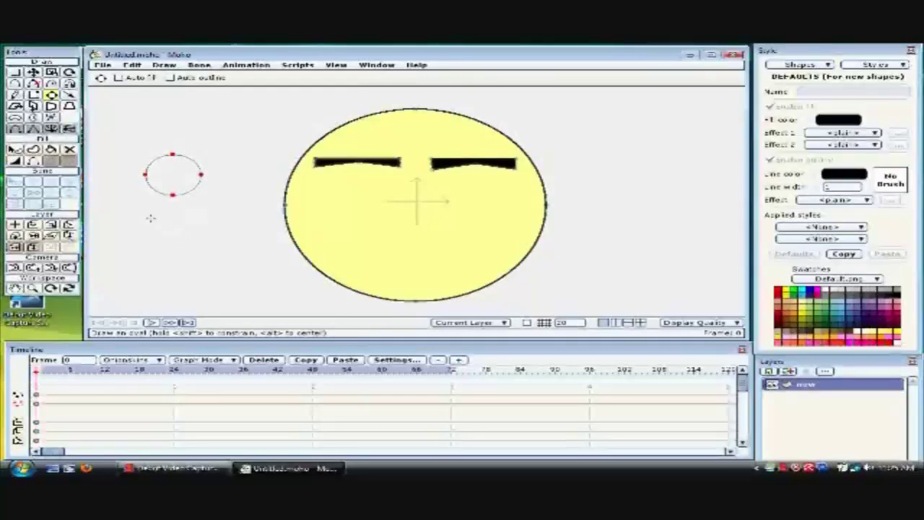
{"action": "left_click_drag", "start_coordinate": [148, 216], "coordinate": [207, 259]}
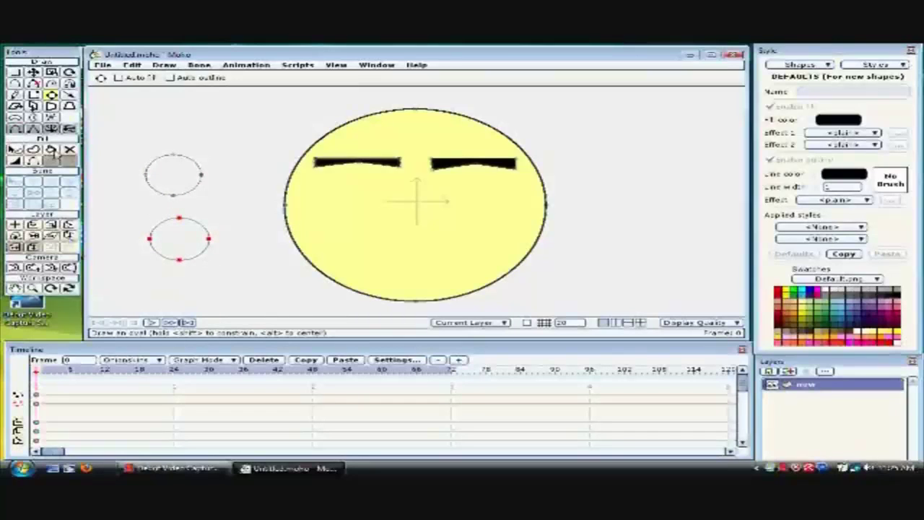
Step: Fill the two eye-sized ovals beside the face with black, starting with the lower one
{"action": "left_click", "coordinate": [52, 150]}
{"action": "key", "text": "q"}
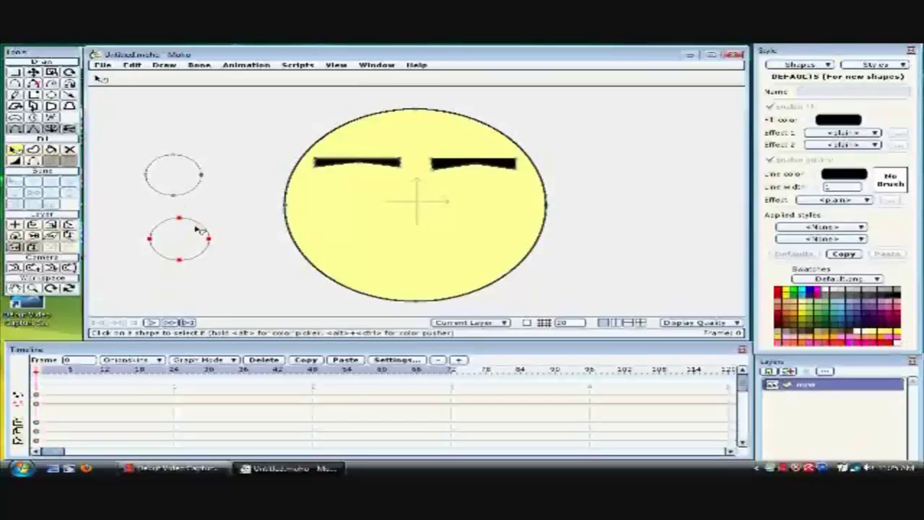
{"action": "key", "text": "p"}
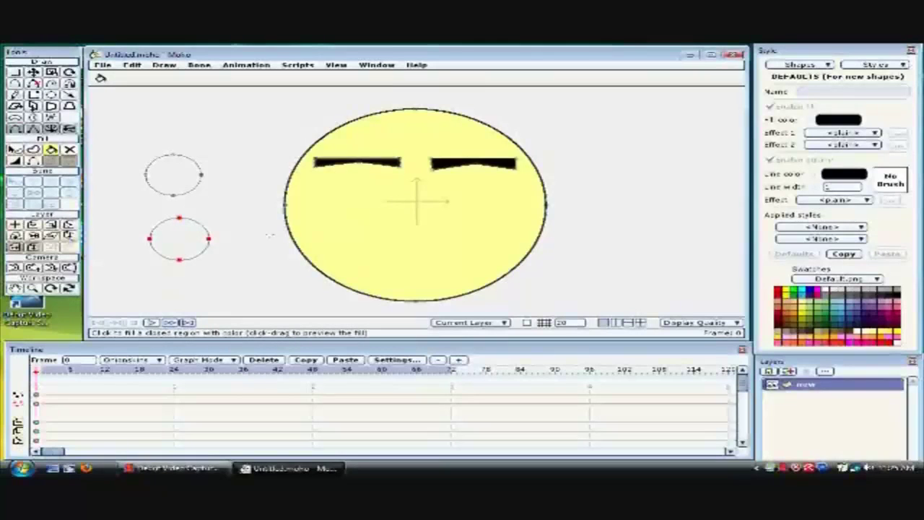
{"action": "left_click", "coordinate": [179, 238]}
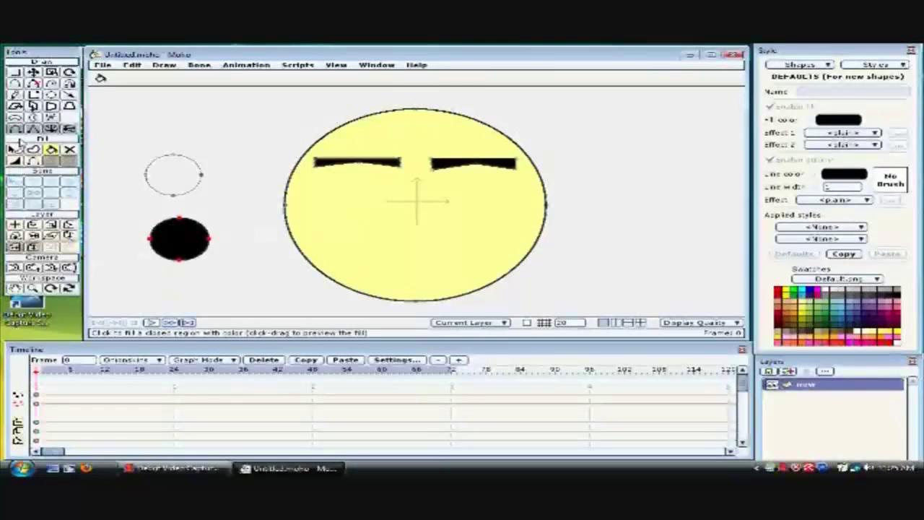
{"action": "key", "text": "g"}
{"action": "left_click", "coordinate": [190, 150]}
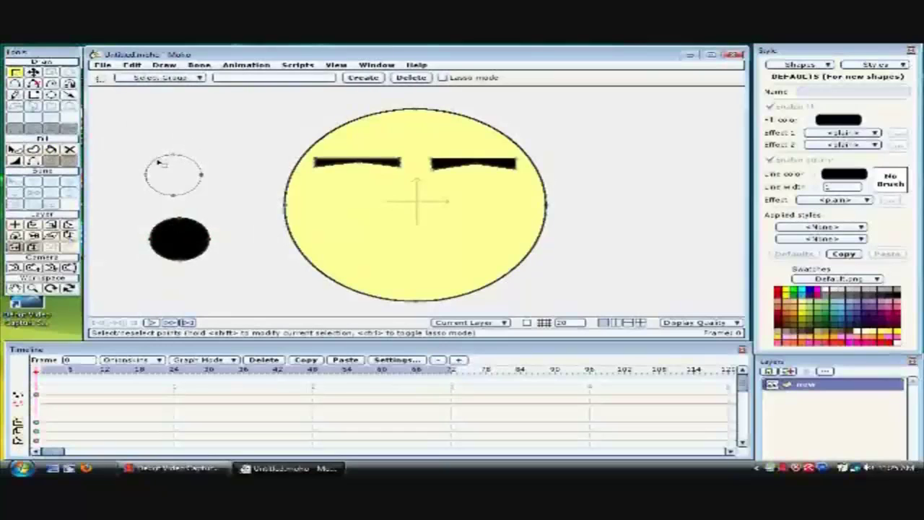
{"action": "key", "text": "q"}
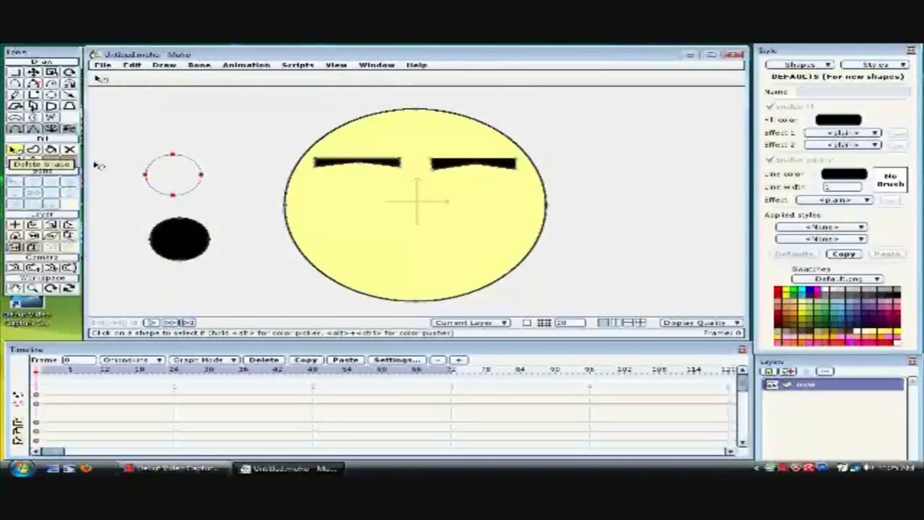
{"action": "key", "text": "f"}
{"action": "left_click", "coordinate": [174, 166]}
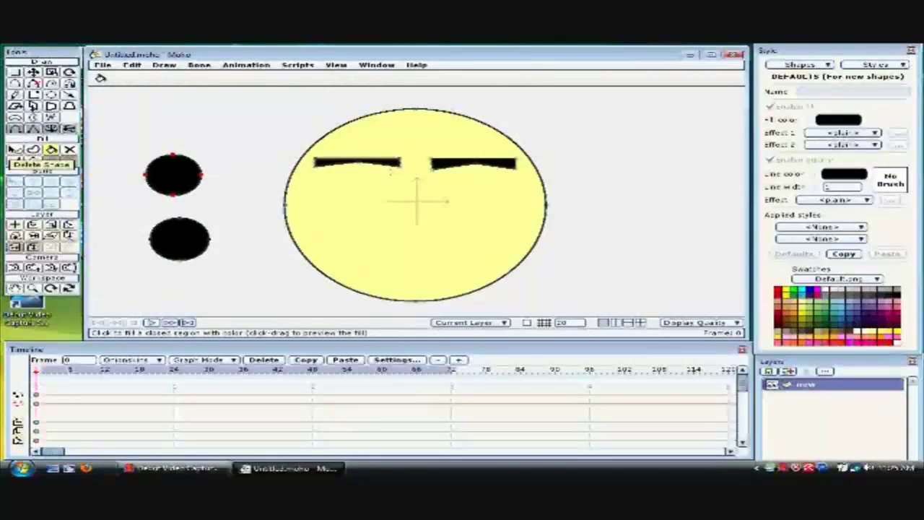
Step: Move the upper black oval under the left eyebrow and the lower black oval under the right eyebrow
{"action": "key", "text": "t"}
{"action": "left_click_drag", "start_coordinate": [210, 168], "coordinate": [352, 197]}
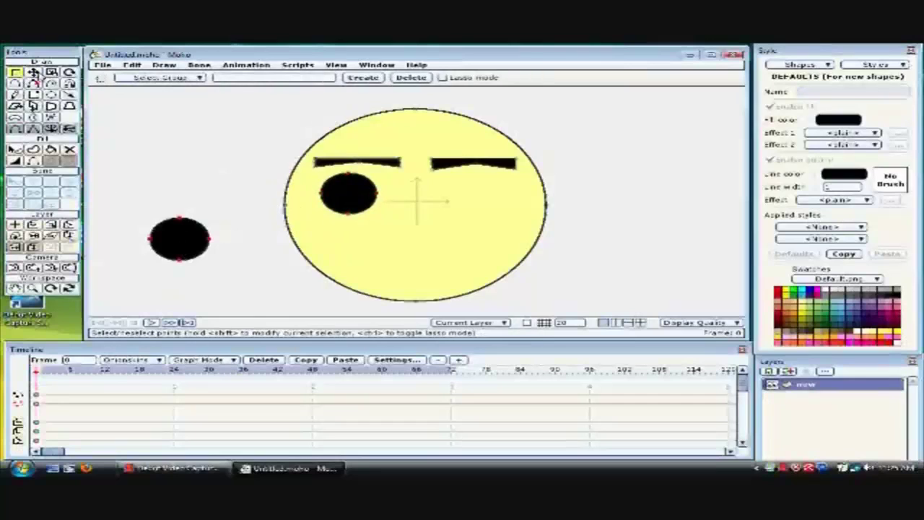
{"action": "double_click", "coordinate": [190, 249]}
{"action": "left_click_drag", "start_coordinate": [198, 246], "coordinate": [495, 193]}
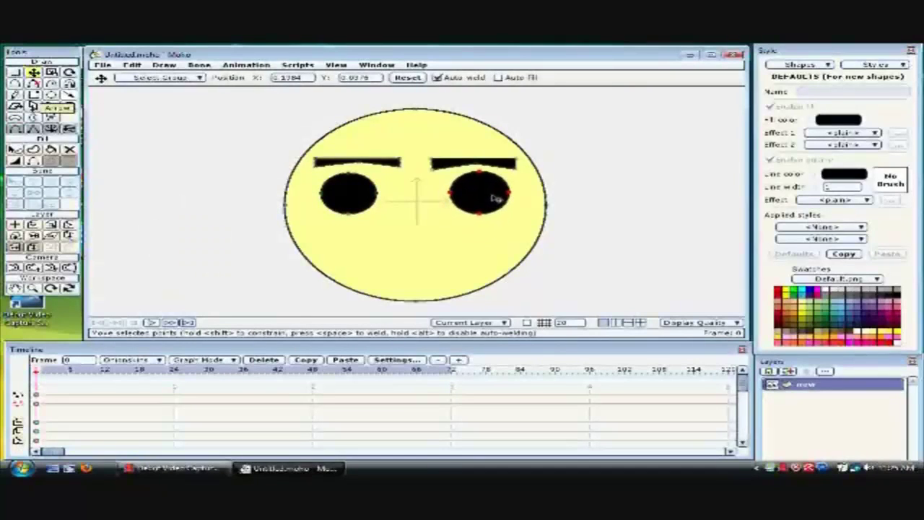
Step: Draw two small ovals, one below the other, in the empty area to the left of the face
{"action": "left_click", "coordinate": [51, 95]}
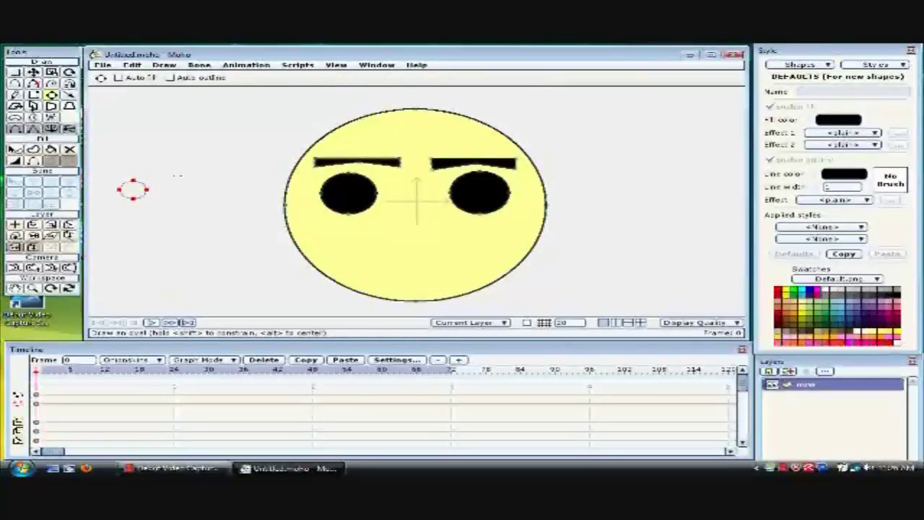
{"action": "left_click_drag", "start_coordinate": [125, 208], "coordinate": [153, 229]}
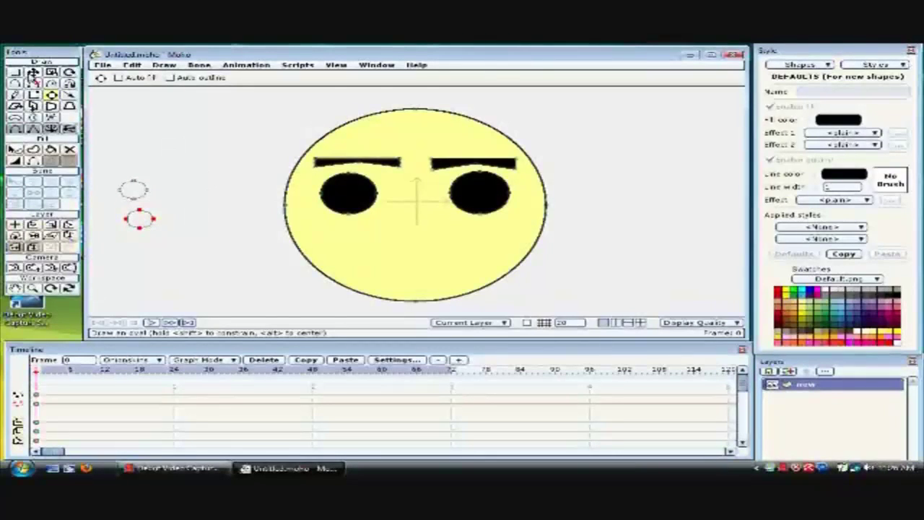
Step: Set the fill colour to white and fill both small ovals beside the face, the upper one first
{"action": "left_click", "coordinate": [33, 74]}
{"action": "left_click", "coordinate": [132, 198]}
{"action": "left_click", "coordinate": [13, 149]}
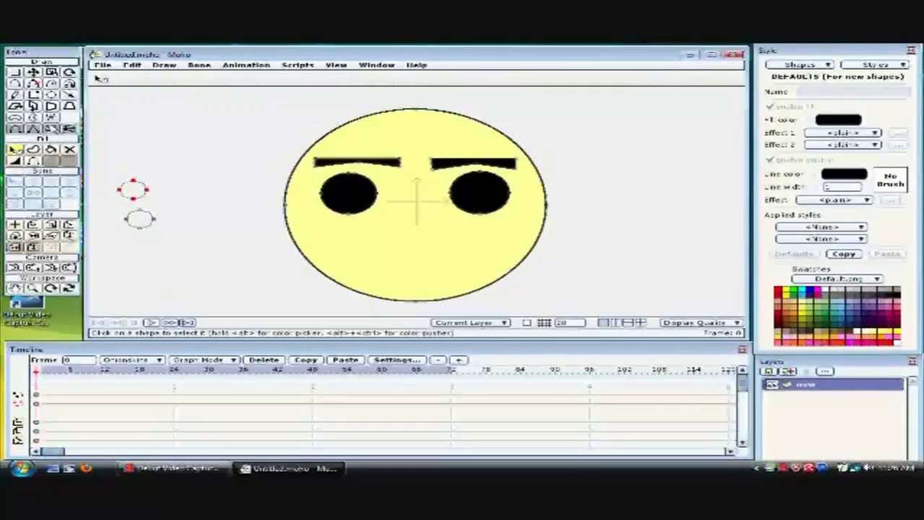
{"action": "left_click", "coordinate": [52, 149]}
{"action": "left_click", "coordinate": [828, 292]}
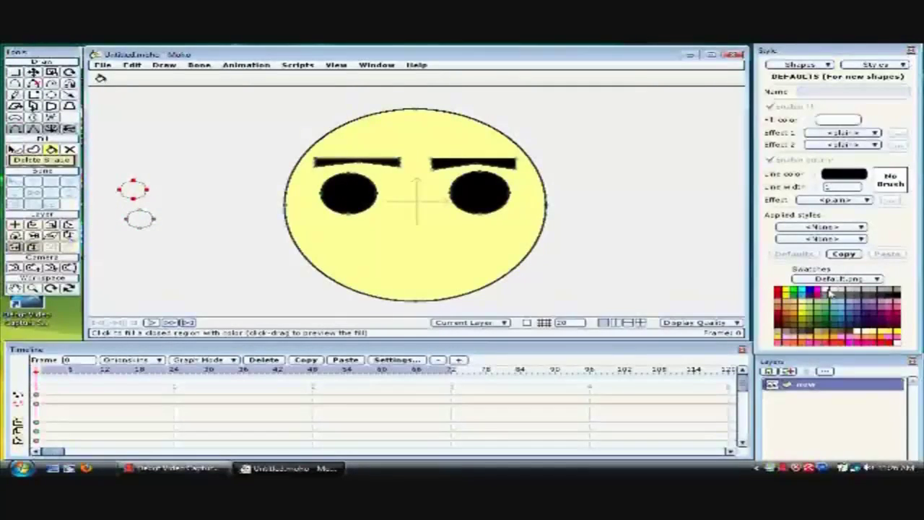
{"action": "left_click", "coordinate": [132, 189]}
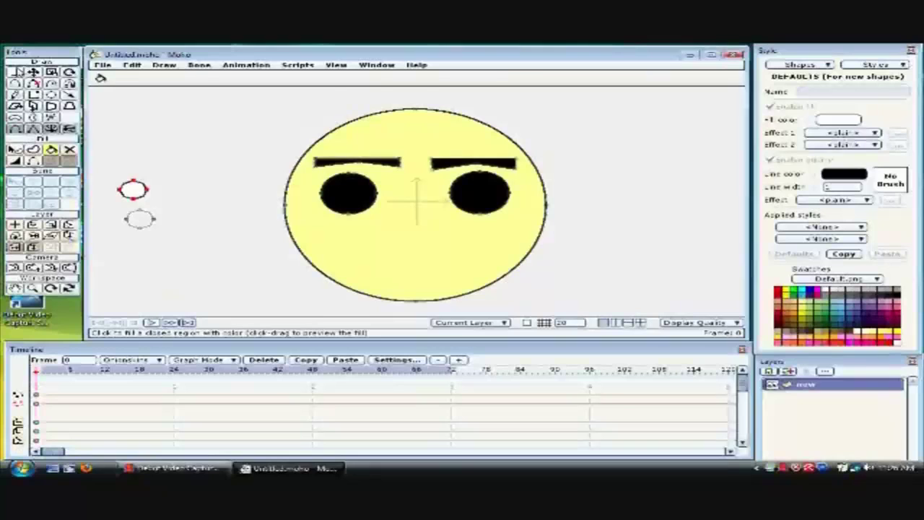
{"action": "left_click", "coordinate": [14, 72]}
{"action": "left_click", "coordinate": [14, 149]}
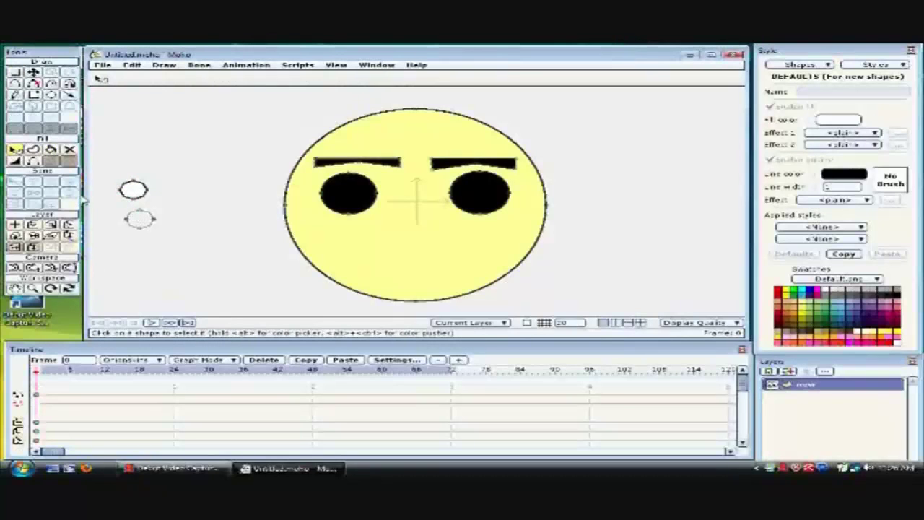
{"action": "left_click", "coordinate": [50, 150]}
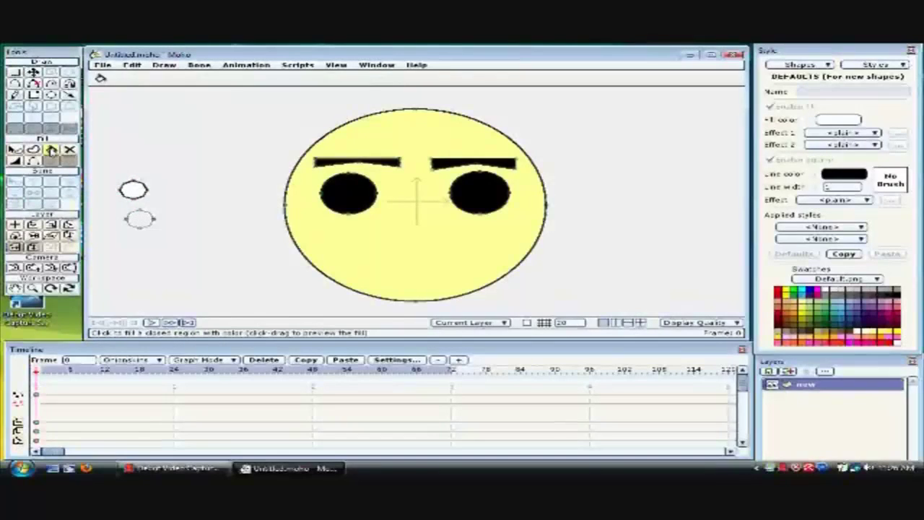
{"action": "left_click", "coordinate": [140, 219]}
{"action": "left_click", "coordinate": [33, 72]}
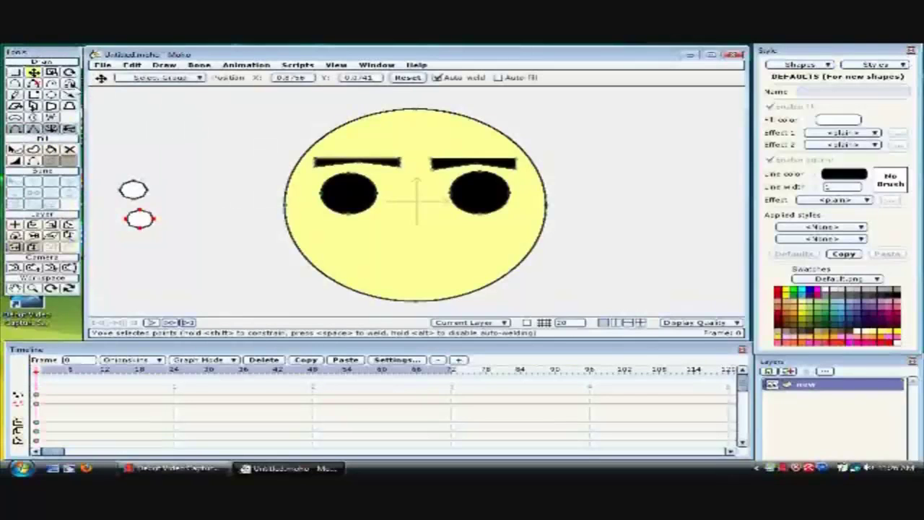
Step: Move the lower white oval into the left eye and the other white oval into the right eye, near the bottom of each
{"action": "left_click_drag", "start_coordinate": [140, 219], "coordinate": [350, 204]}
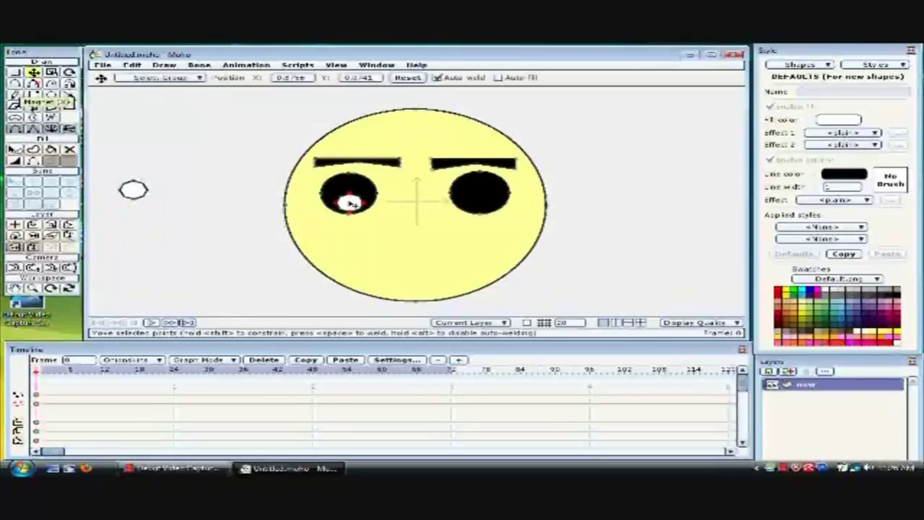
{"action": "key", "text": "g"}
{"action": "double_click", "coordinate": [133, 190]}
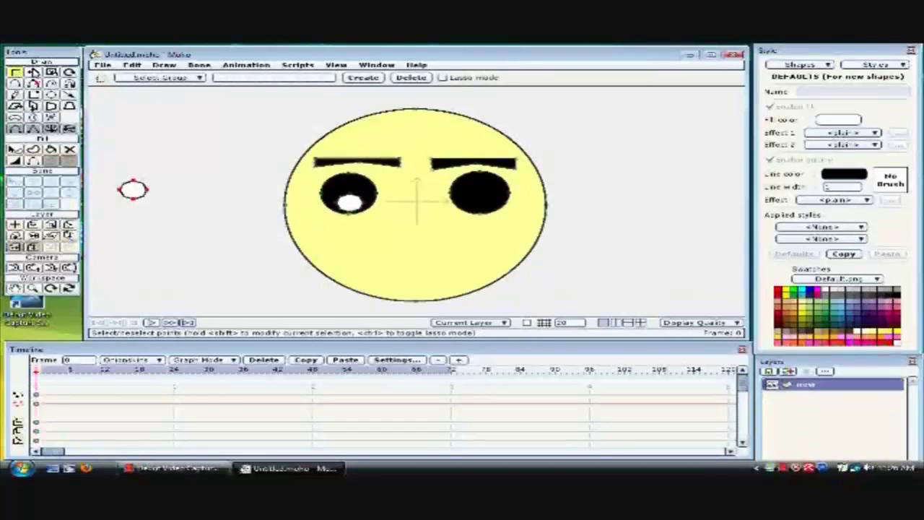
{"action": "key", "text": "t"}
{"action": "left_click_drag", "start_coordinate": [145, 196], "coordinate": [481, 204]}
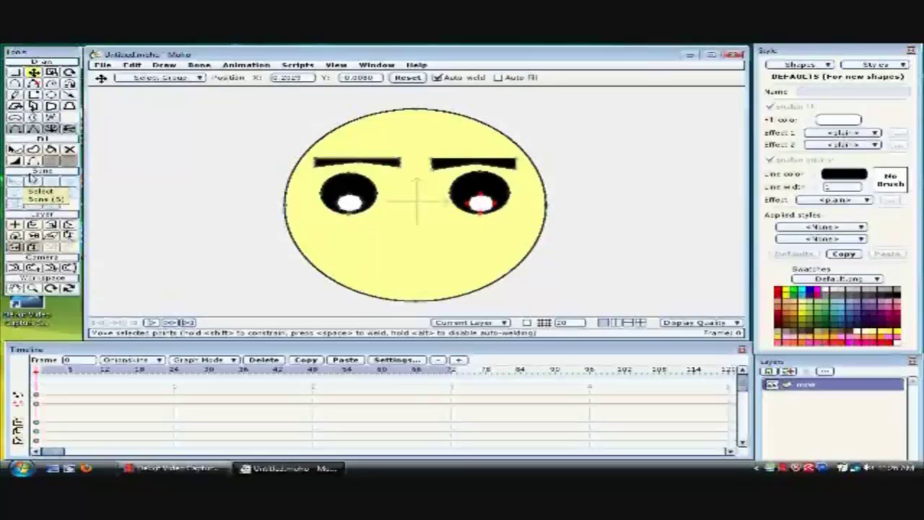
Step: Draw a freehand angled nose between the eyes and a mouth of two curved lines below it, redrawing the lower lip
{"action": "left_click", "coordinate": [13, 96]}
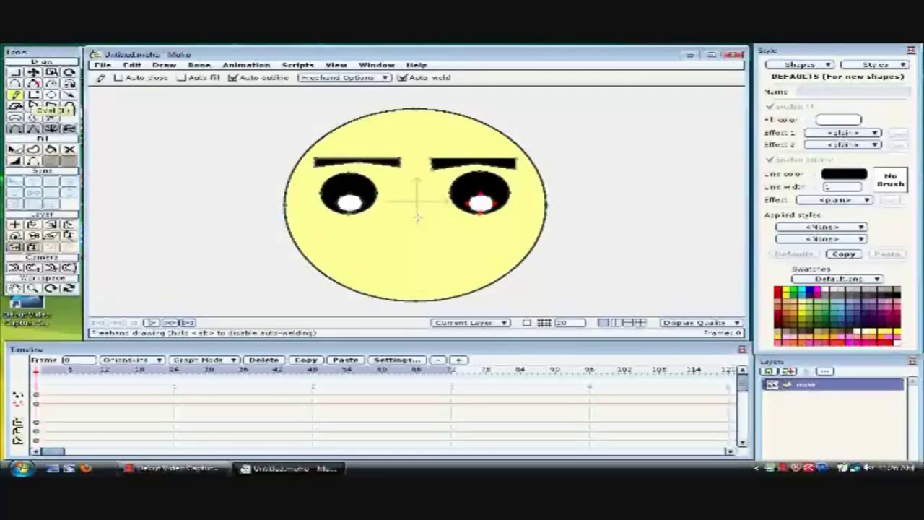
{"action": "mouse_move", "coordinate": [417, 217]}
{"action": "left_mouse_down"}
{"action": "mouse_move", "coordinate": [395, 252]}
{"action": "mouse_move", "coordinate": [436, 252]}
{"action": "left_mouse_up"}
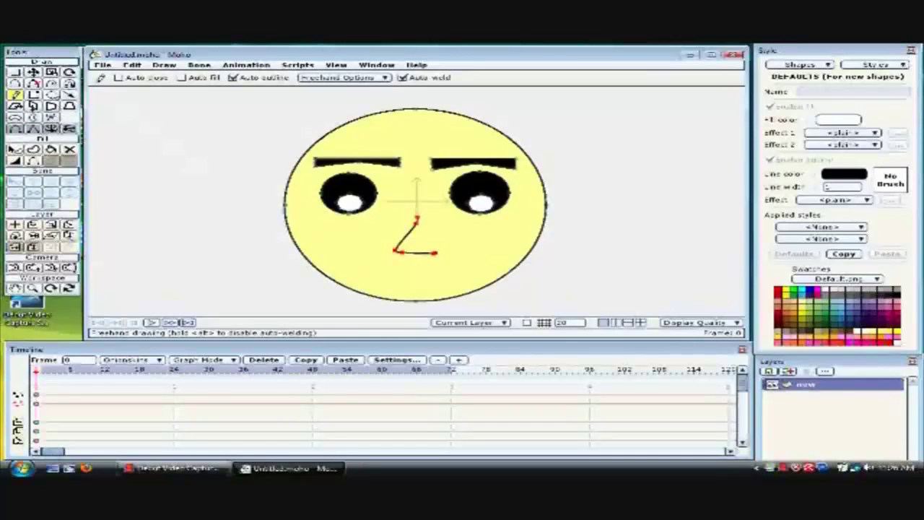
{"action": "left_click_drag", "start_coordinate": [365, 272], "coordinate": [419, 271]}
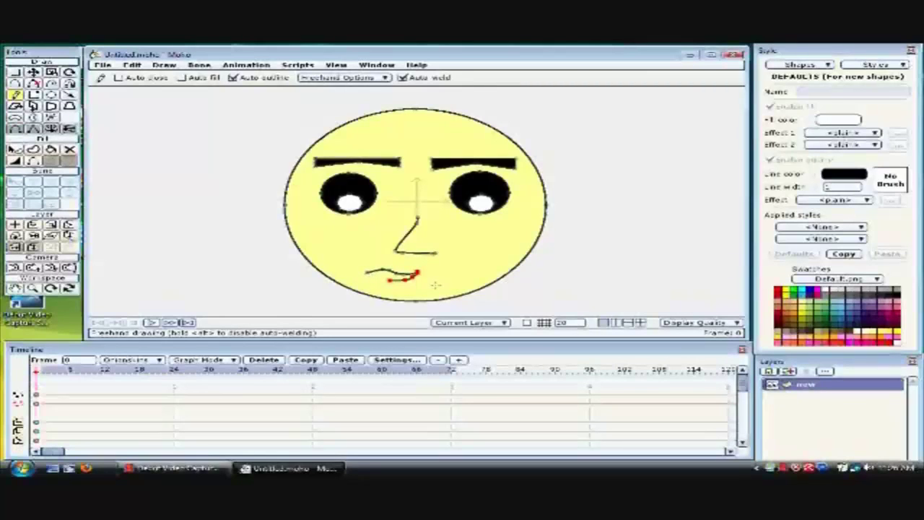
{"action": "key", "text": "ctrl+z"}
{"action": "left_click_drag", "start_coordinate": [384, 277], "coordinate": [424, 278]}
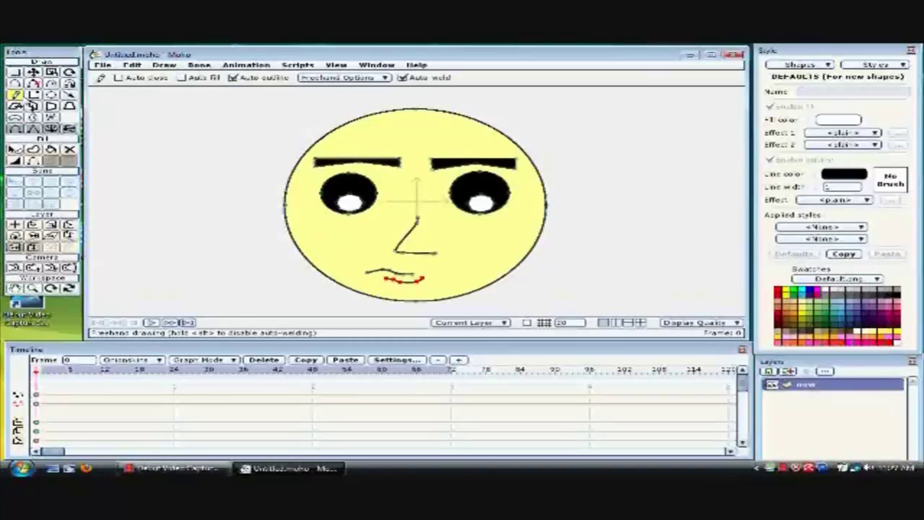
Step: Draw a tall narrow oval to the left of the face and fill it with the face's light yellow
{"action": "left_click", "coordinate": [52, 94]}
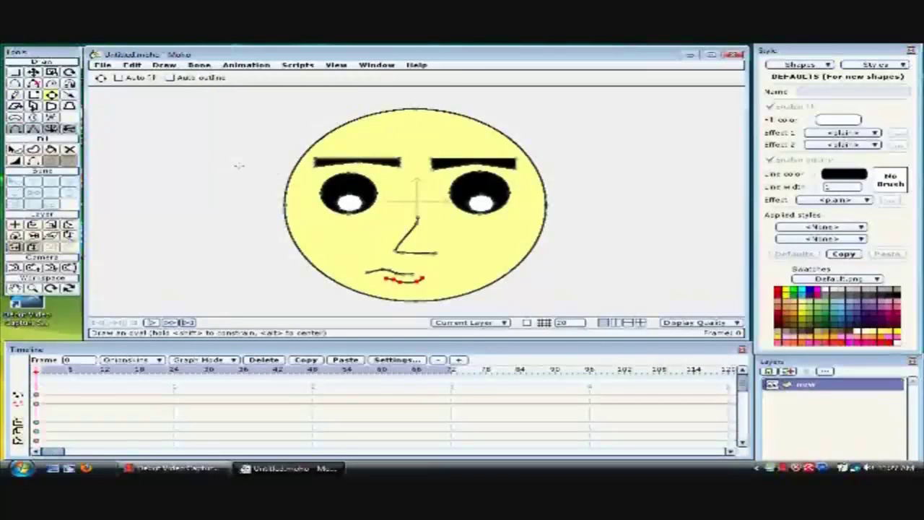
{"action": "left_click_drag", "start_coordinate": [227, 169], "coordinate": [261, 231]}
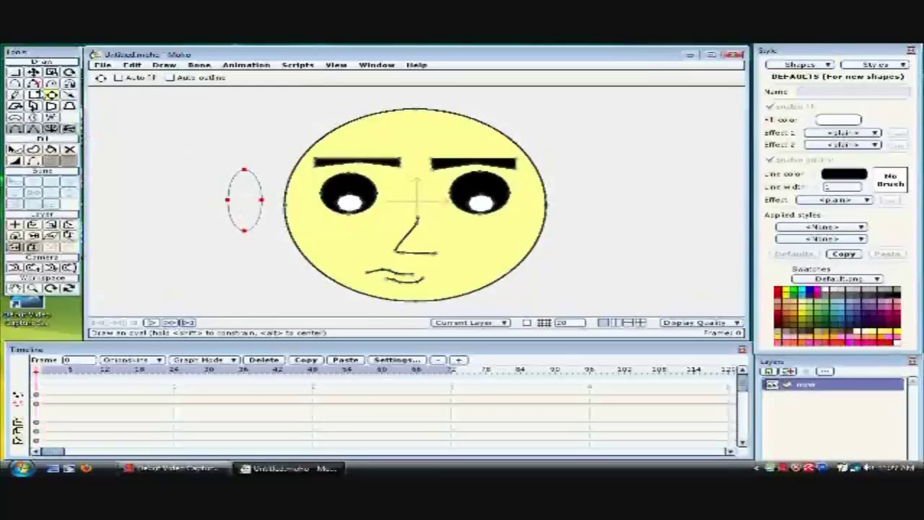
{"action": "left_click", "coordinate": [14, 150]}
{"action": "left_click", "coordinate": [51, 150]}
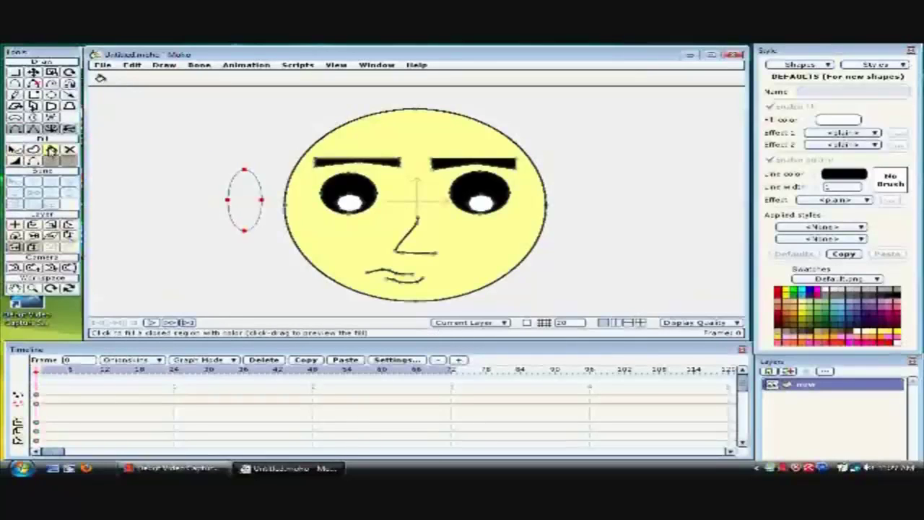
{"action": "left_click", "coordinate": [872, 335]}
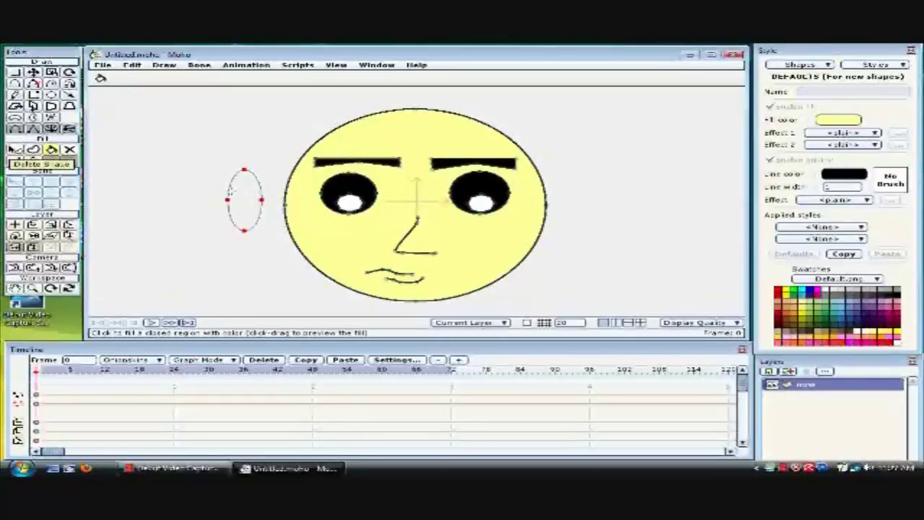
{"action": "left_click", "coordinate": [230, 190]}
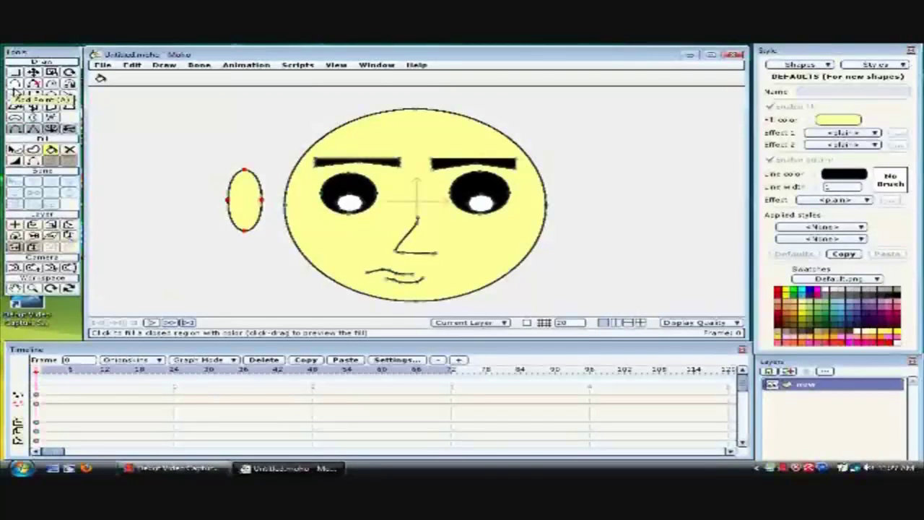
{"action": "left_click", "coordinate": [33, 73]}
{"action": "left_click_drag", "start_coordinate": [246, 201], "coordinate": [288, 209]}
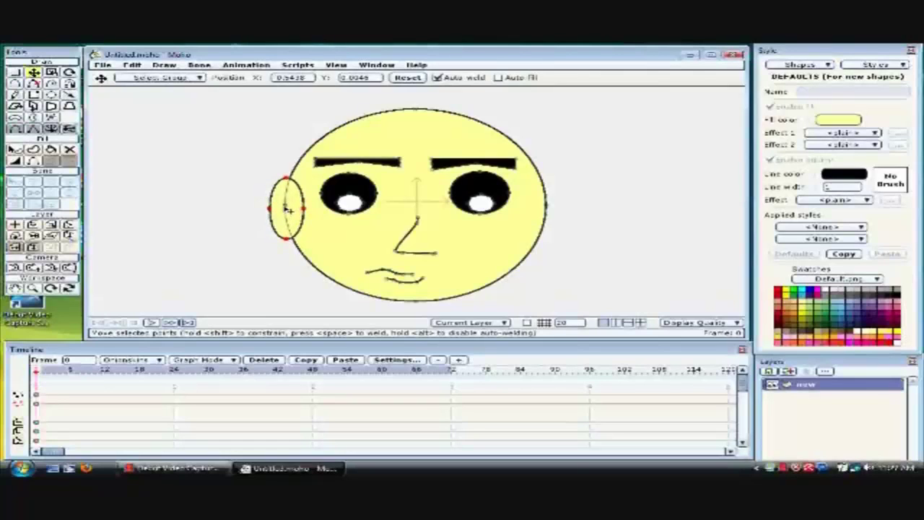
{"action": "key", "text": "ctrl+z"}
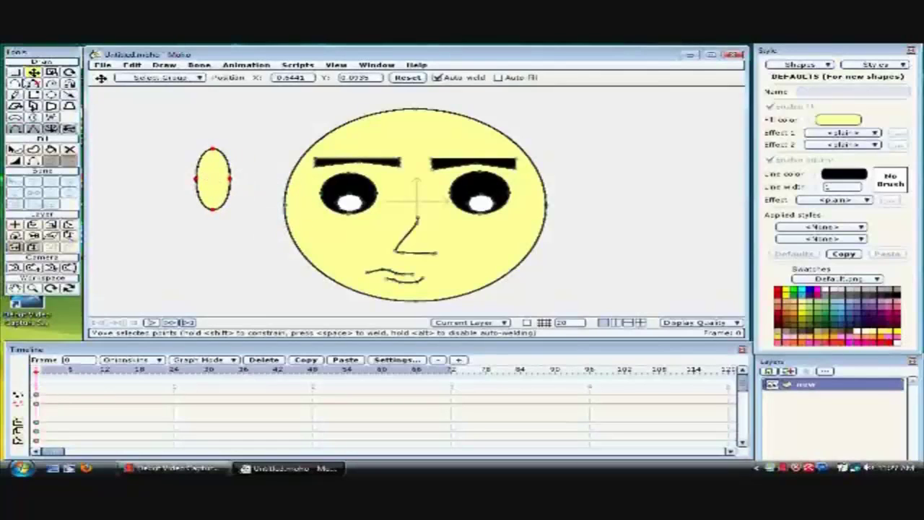
Step: Add two points on the right side of the yellow ear oval, one near its bottom and one near its top
{"action": "key", "text": "a"}
{"action": "left_click", "coordinate": [223, 203]}
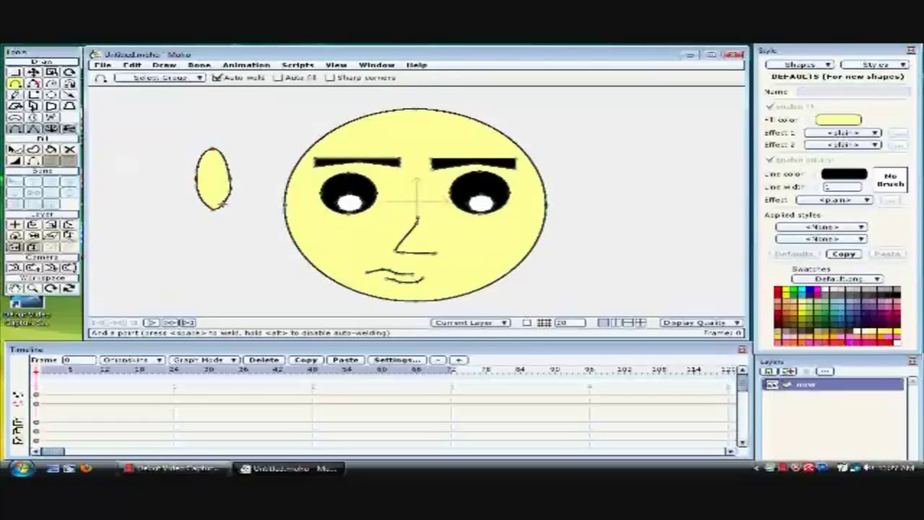
{"action": "left_click", "coordinate": [226, 166]}
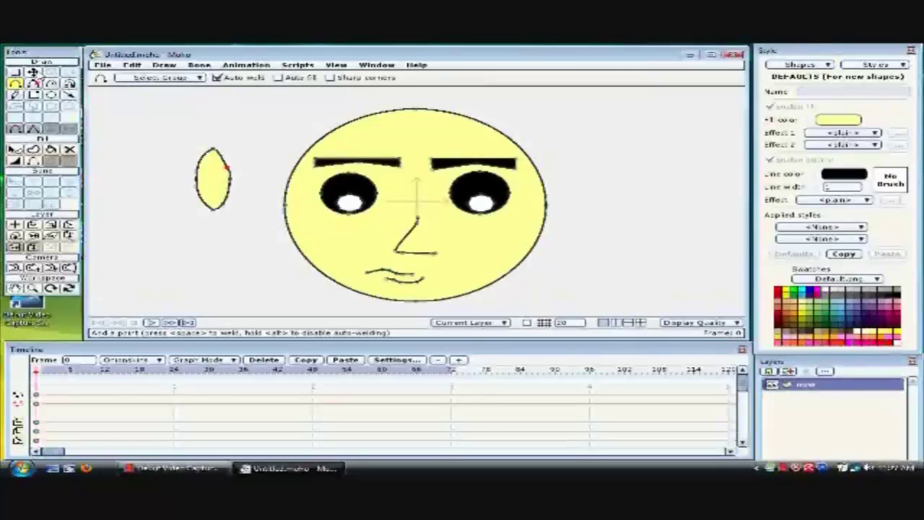
Step: Select the whole yellow ear oval and move it so its right side overlaps the face's left edge
{"action": "left_click", "coordinate": [33, 72]}
{"action": "left_click", "coordinate": [14, 72]}
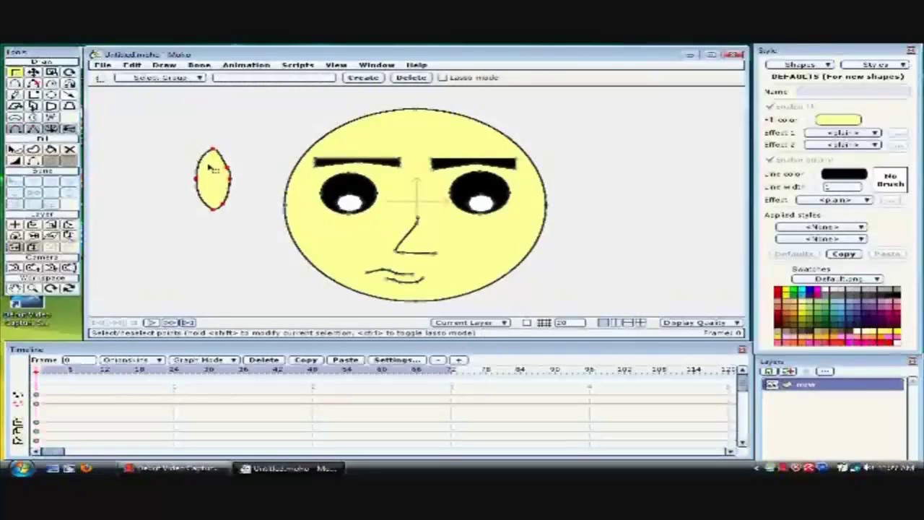
{"action": "key", "text": "t"}
{"action": "left_click_drag", "start_coordinate": [217, 176], "coordinate": [286, 192]}
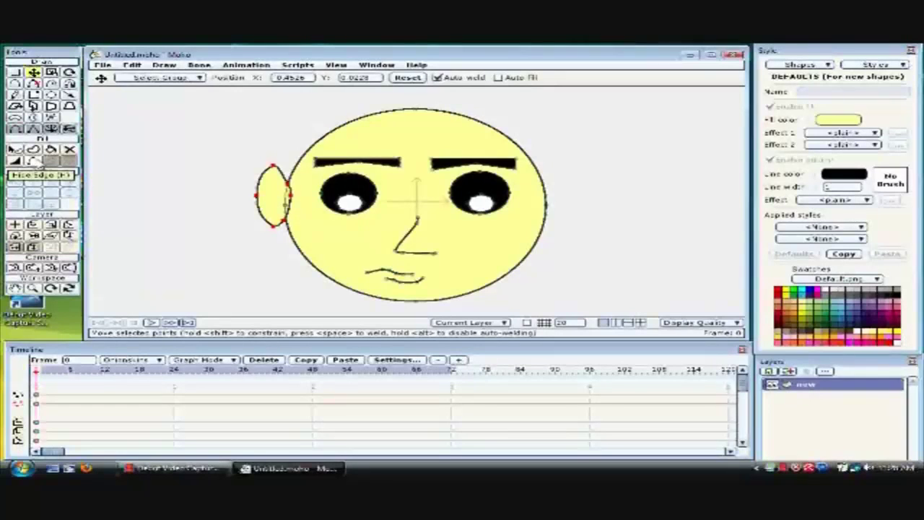
Step: Hide the left ear's inner edge where it overlaps the face, undoing the hidden lower-left face outline
{"action": "left_click", "coordinate": [34, 162]}
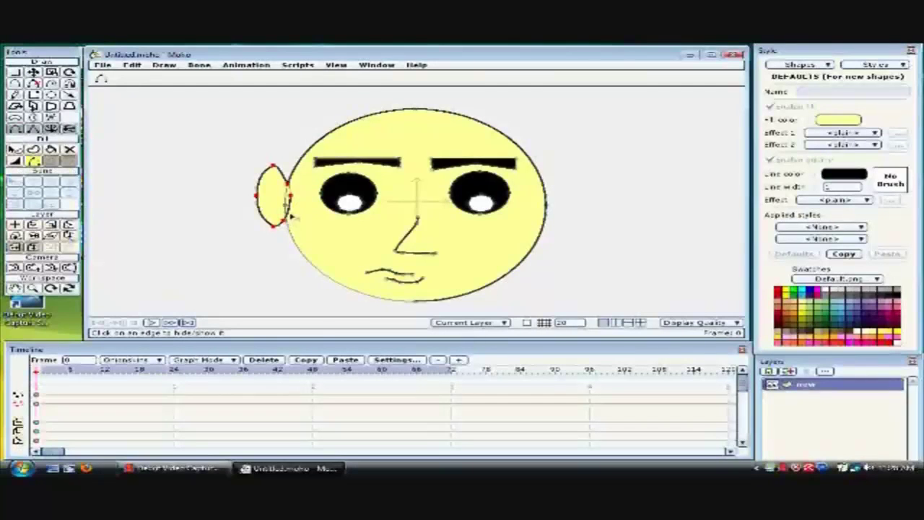
{"action": "left_click", "coordinate": [133, 65]}
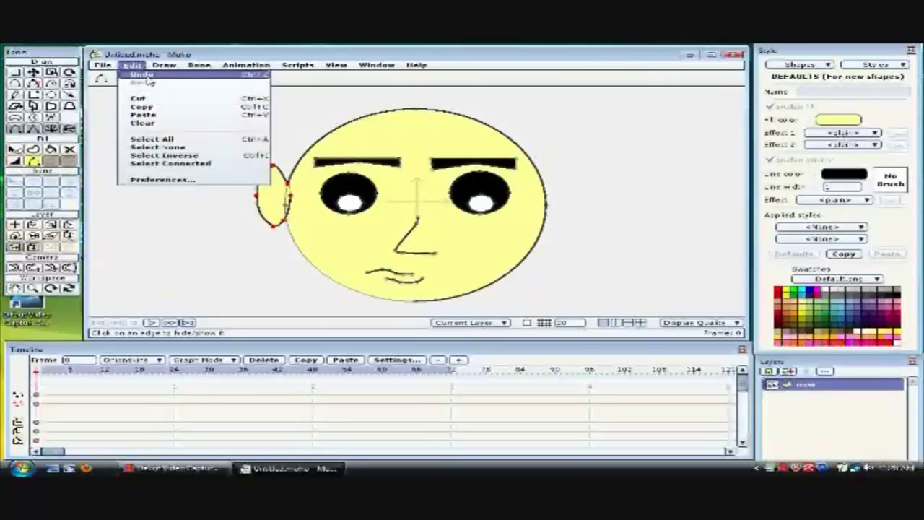
{"action": "left_click", "coordinate": [144, 75]}
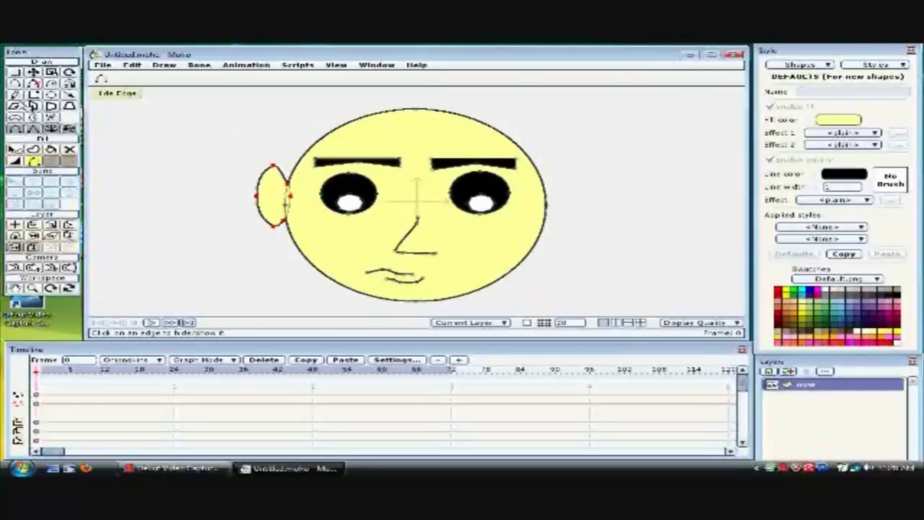
Step: Draw a tall narrow oval to the right of the face and add two points on its left side, above and below the middle
{"action": "left_click", "coordinate": [50, 95]}
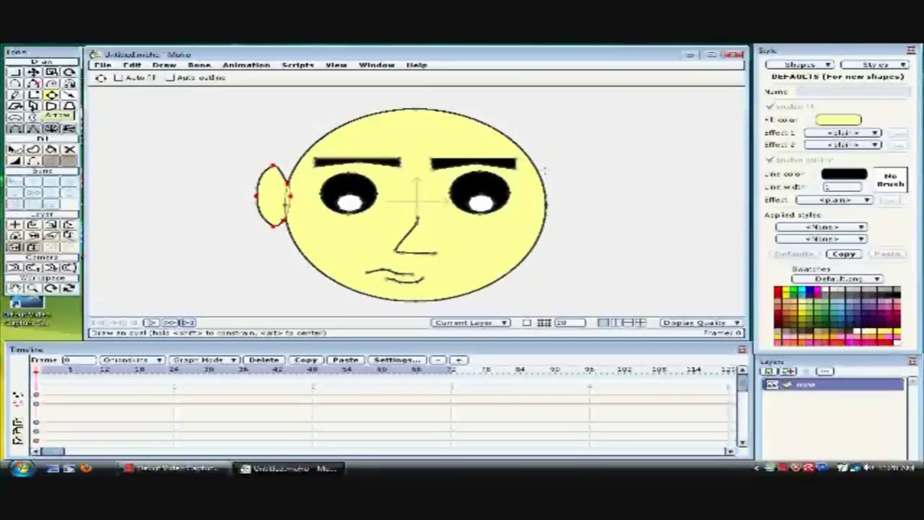
{"action": "left_click_drag", "start_coordinate": [553, 164], "coordinate": [589, 225]}
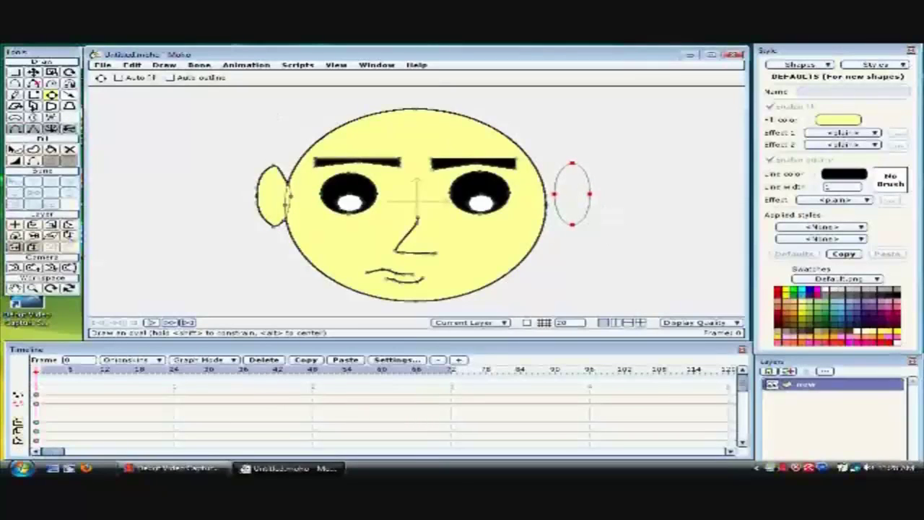
{"action": "left_click", "coordinate": [14, 83]}
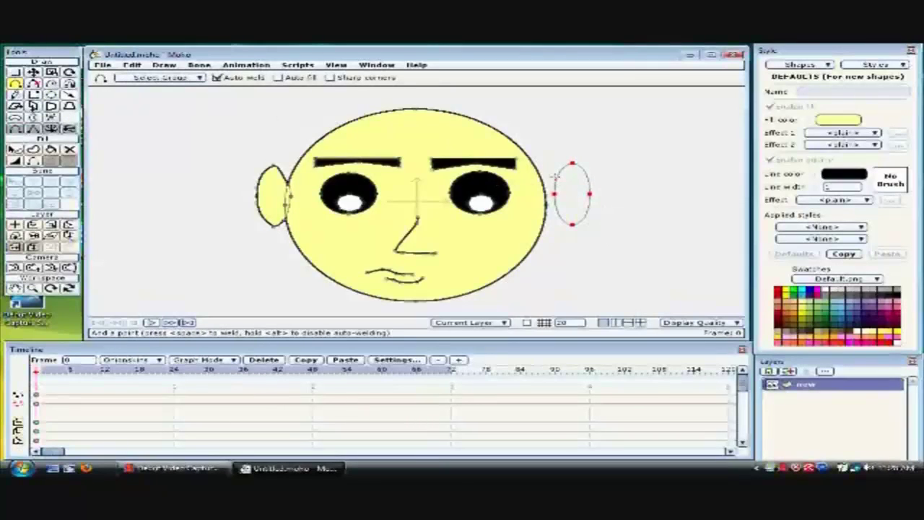
{"action": "left_click", "coordinate": [558, 210]}
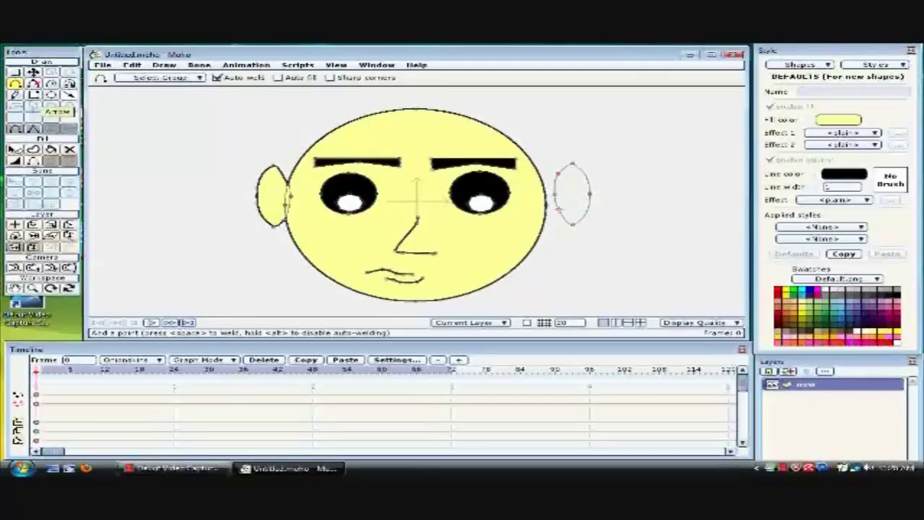
Step: Select the whole oval to the right of the face and fill it with the same light yellow
{"action": "left_click", "coordinate": [14, 149]}
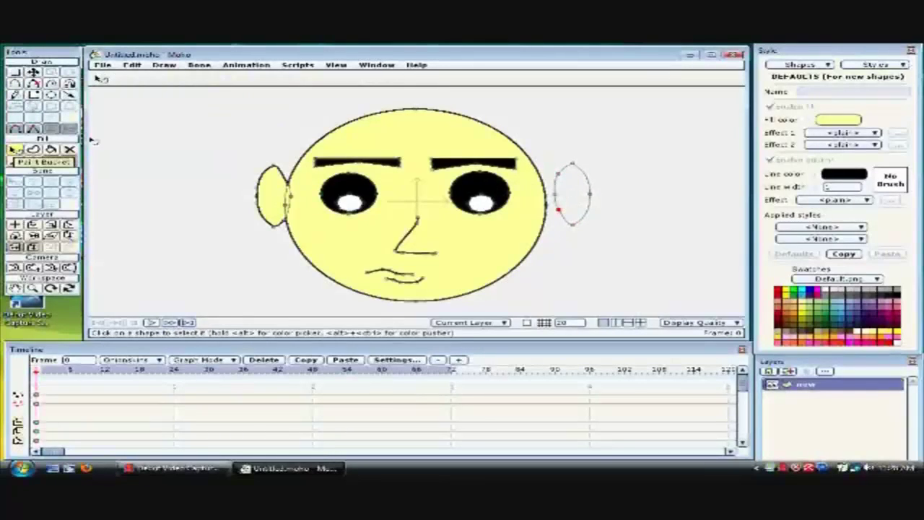
{"action": "left_click", "coordinate": [15, 72]}
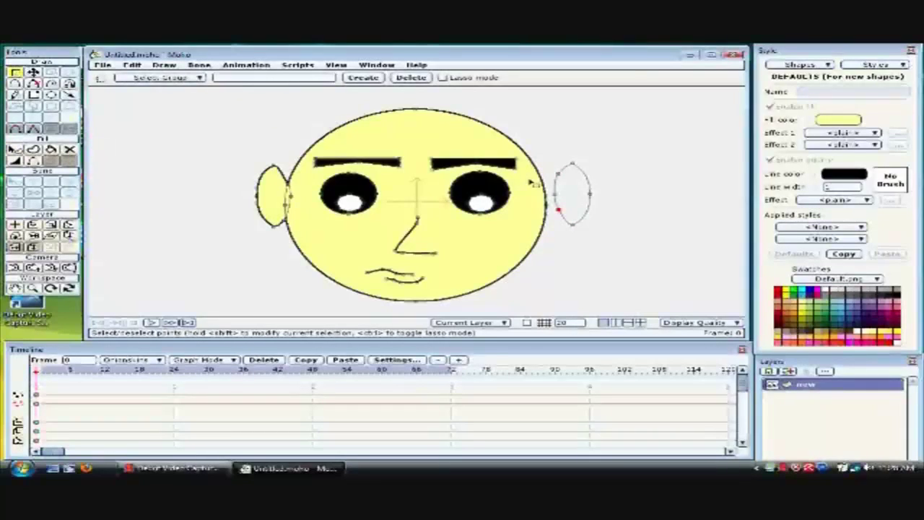
{"action": "key", "text": "q"}
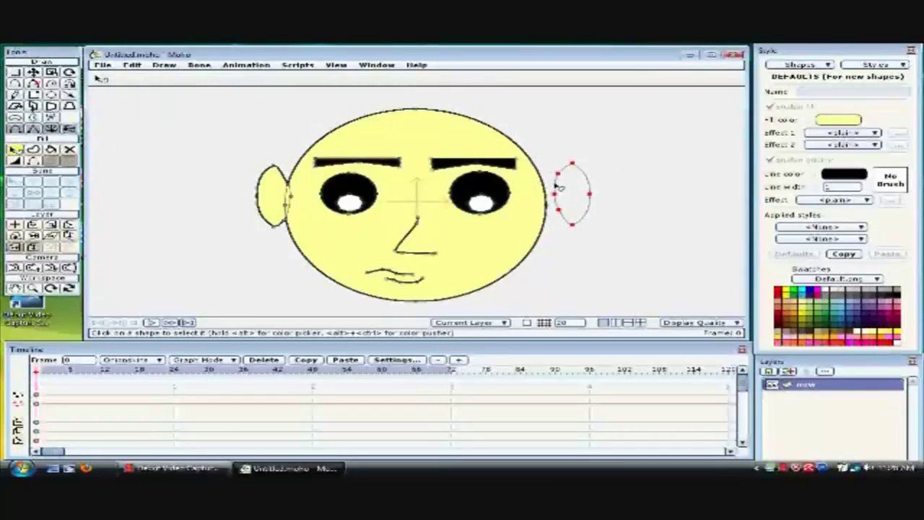
{"action": "key", "text": "p"}
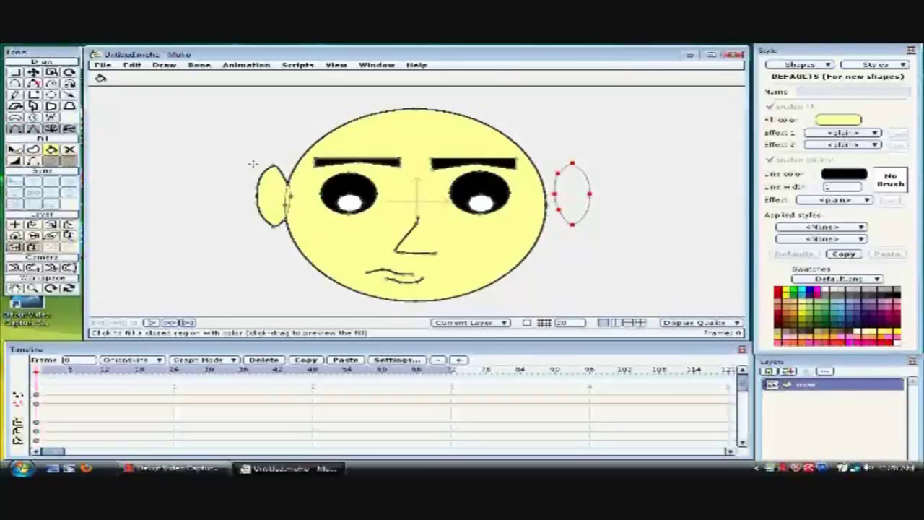
{"action": "left_click", "coordinate": [582, 190]}
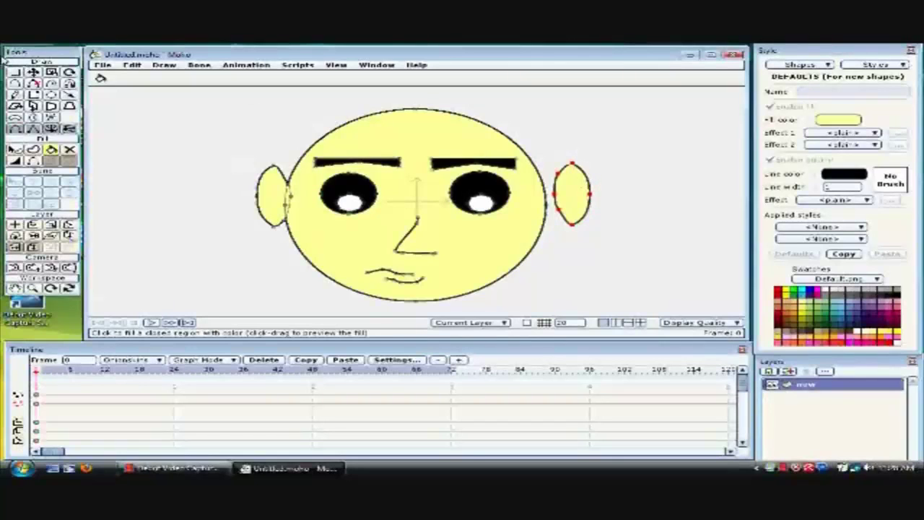
Step: Move the right ear oval so its left side overlaps the face's right edge, level with the left ear
{"action": "left_click", "coordinate": [34, 72]}
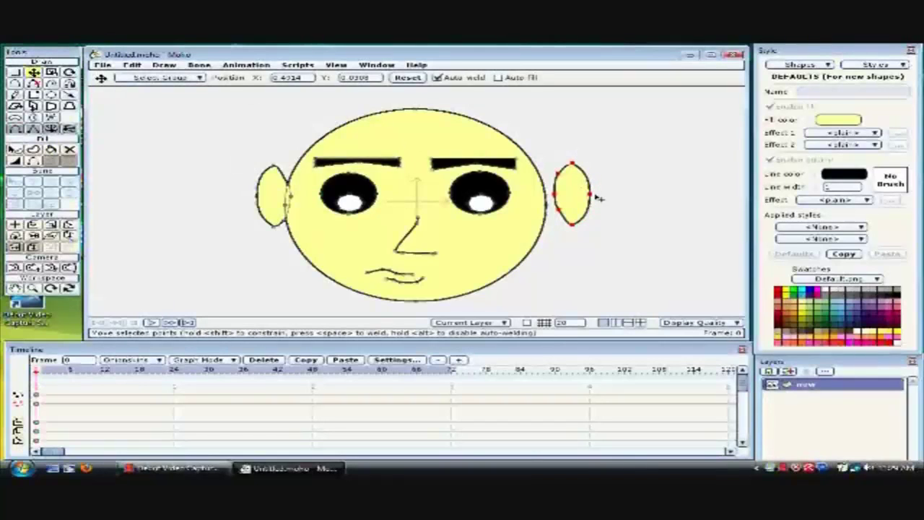
{"action": "left_click_drag", "start_coordinate": [598, 198], "coordinate": [571, 191]}
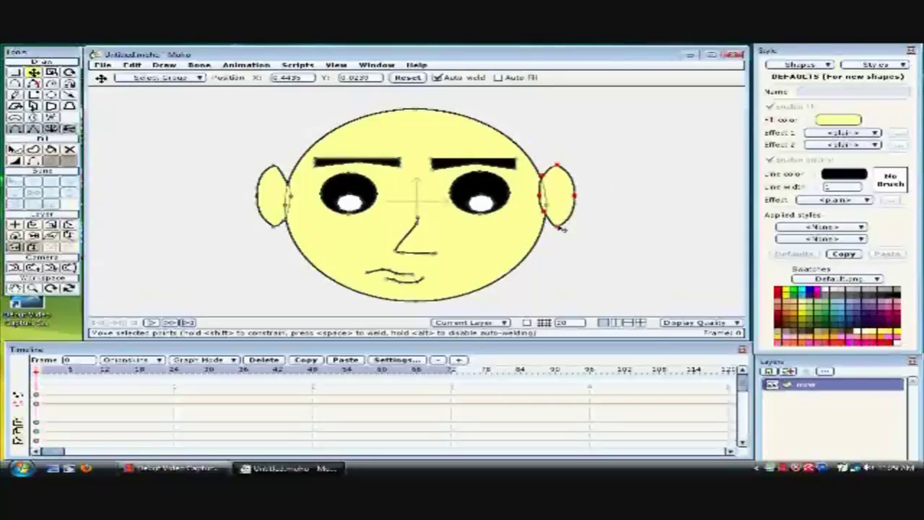
{"action": "left_click_drag", "start_coordinate": [561, 229], "coordinate": [563, 230]}
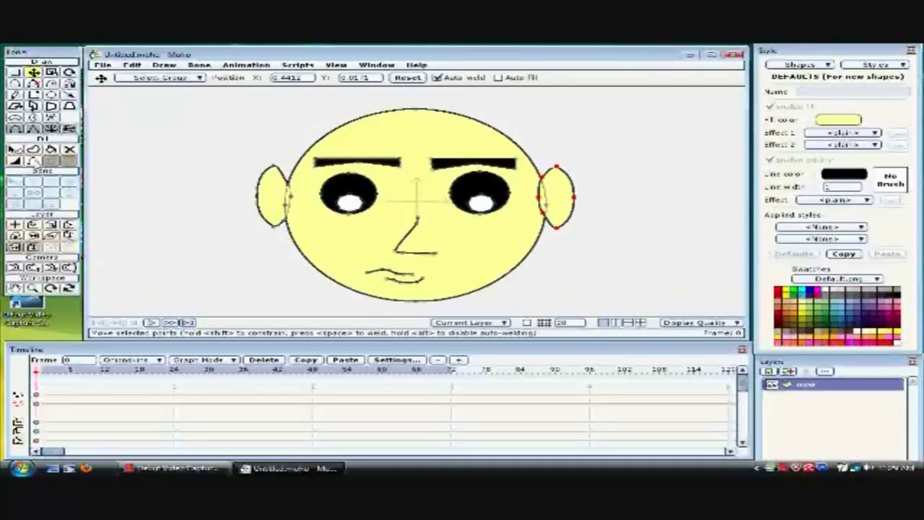
Step: Hide the right ear's inner edge where it overlaps the face, undoing the hidden upper-right face outline
{"action": "left_click", "coordinate": [33, 160]}
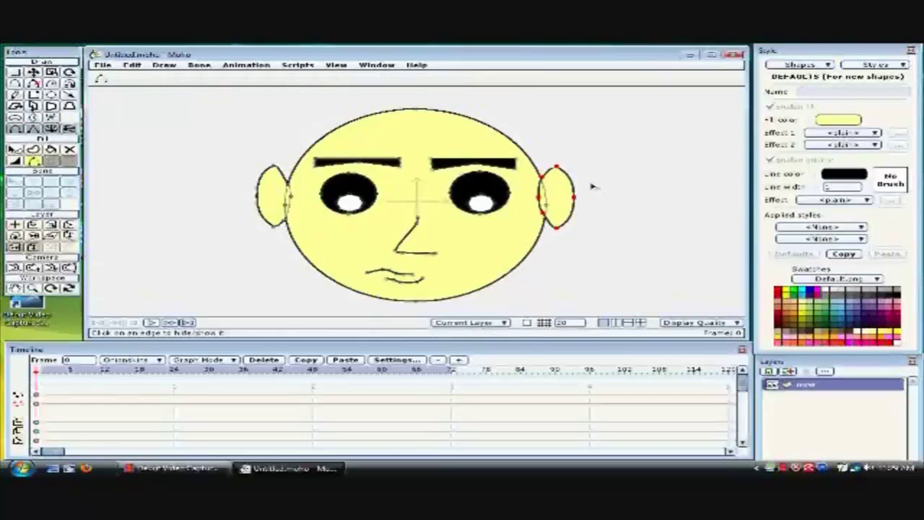
{"action": "left_click", "coordinate": [546, 180]}
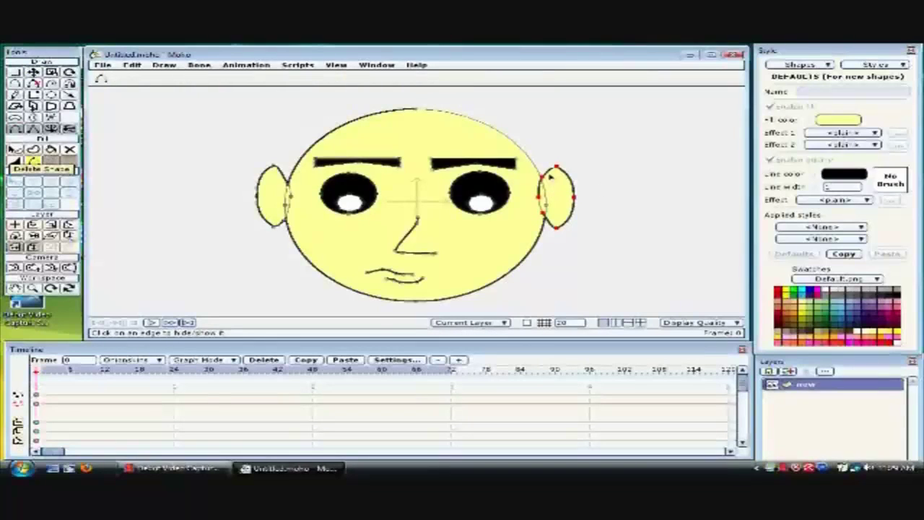
{"action": "left_click", "coordinate": [131, 65]}
{"action": "left_click", "coordinate": [141, 75]}
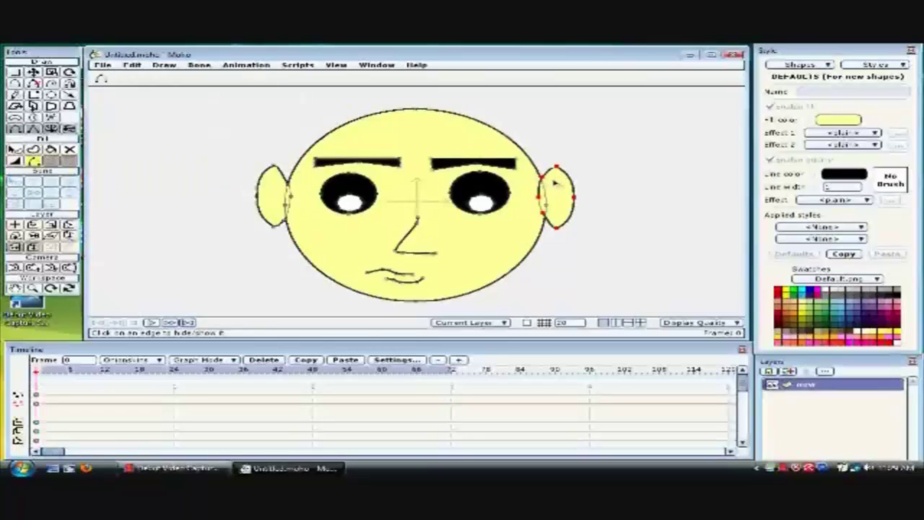
{"action": "left_click", "coordinate": [543, 176]}
Step: Draw a wide, flat rectangle to the upper left of the face and fill it with red
{"action": "left_click", "coordinate": [33, 94]}
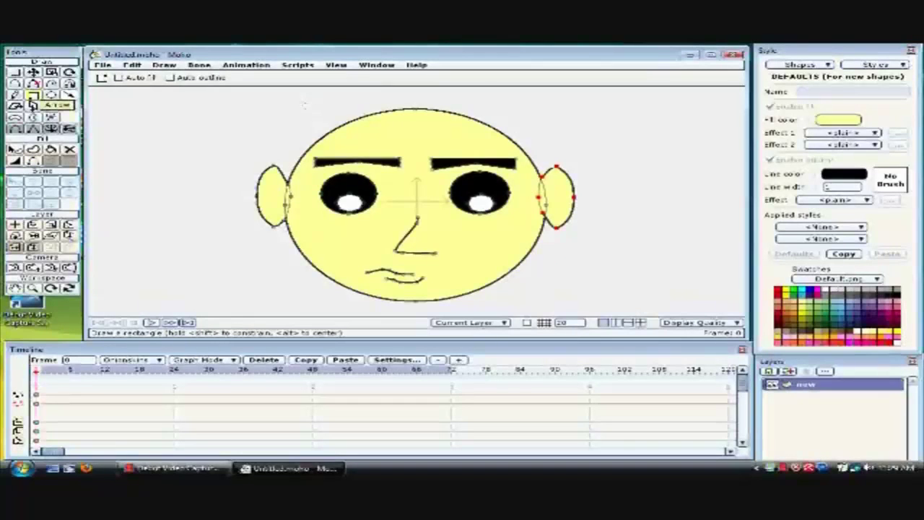
{"action": "left_click_drag", "start_coordinate": [304, 106], "coordinate": [139, 134]}
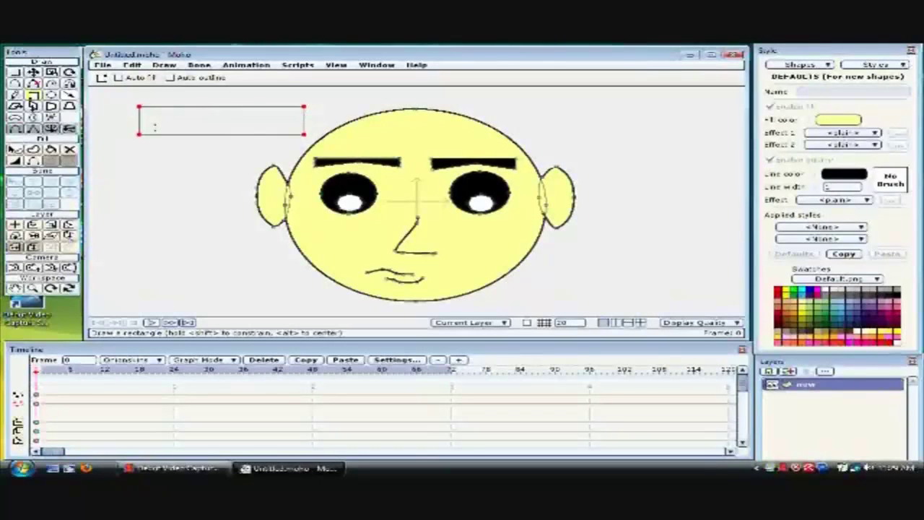
{"action": "left_click", "coordinate": [14, 71]}
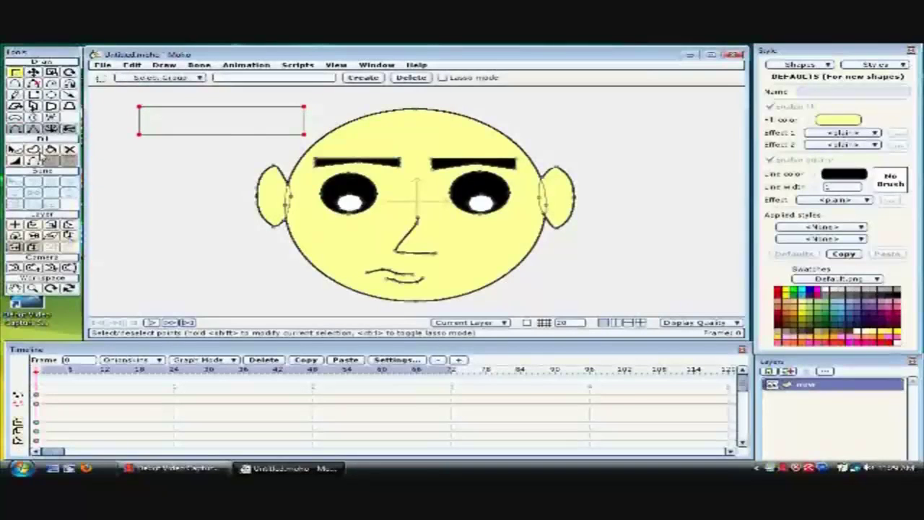
{"action": "left_click", "coordinate": [14, 151]}
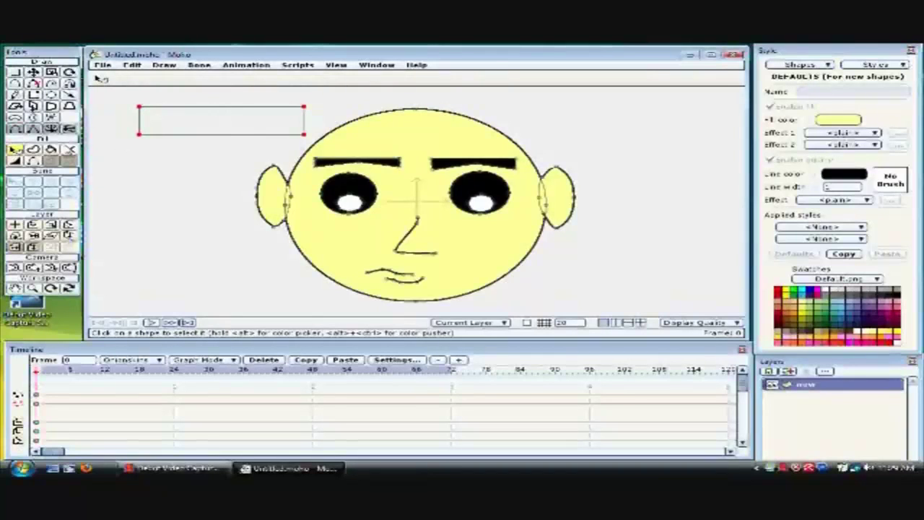
{"action": "left_click", "coordinate": [50, 149]}
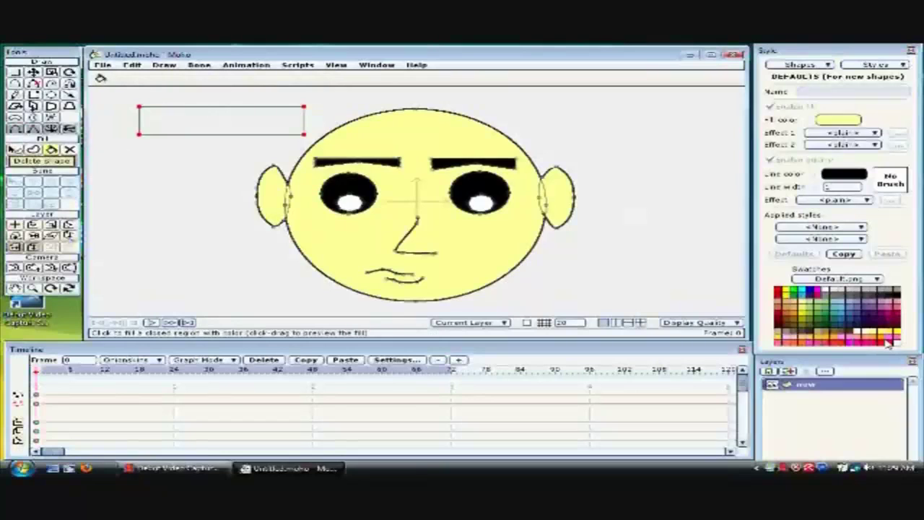
{"action": "left_click", "coordinate": [888, 342]}
{"action": "left_click", "coordinate": [297, 129]}
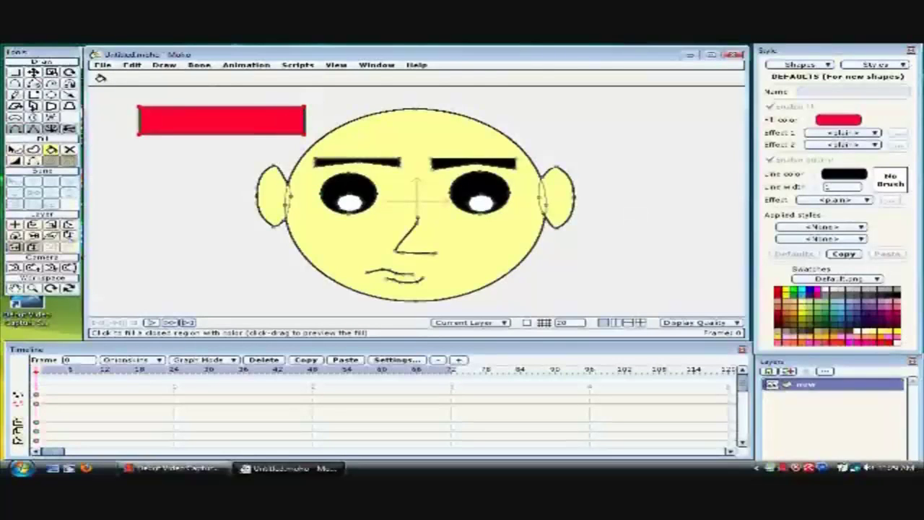
Step: Move the red rectangle onto the top of the head, roughly centred above the eyebrows
{"action": "left_click", "coordinate": [34, 72]}
{"action": "left_click_drag", "start_coordinate": [194, 121], "coordinate": [389, 116]}
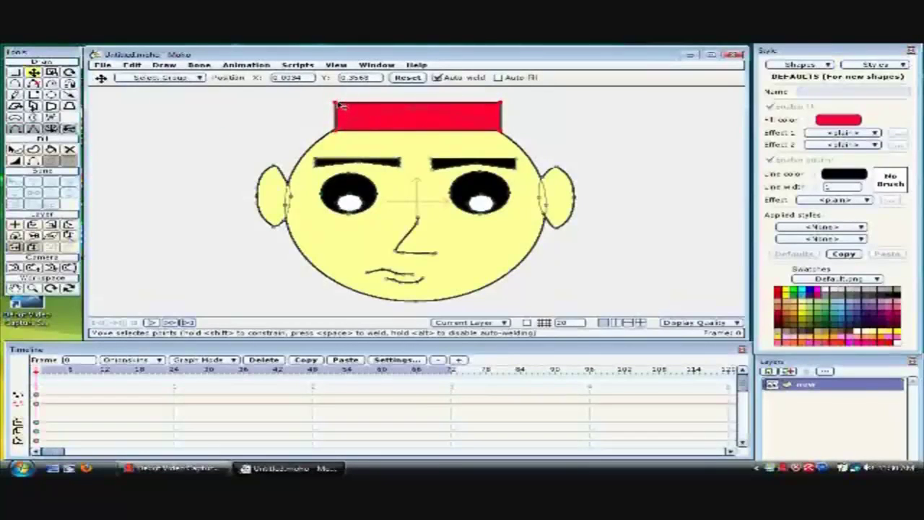
{"action": "left_click_drag", "start_coordinate": [339, 106], "coordinate": [336, 108]}
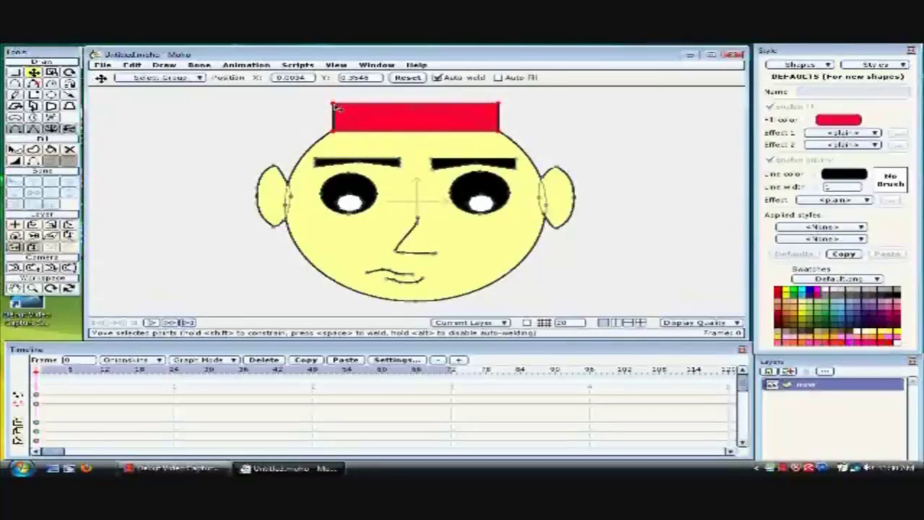
{"action": "left_click_drag", "start_coordinate": [421, 116], "coordinate": [427, 122]}
Step: Add a point midway along the red shape's lower edge and pull both lower corners outward and down to the head's sides
{"action": "left_click", "coordinate": [14, 83]}
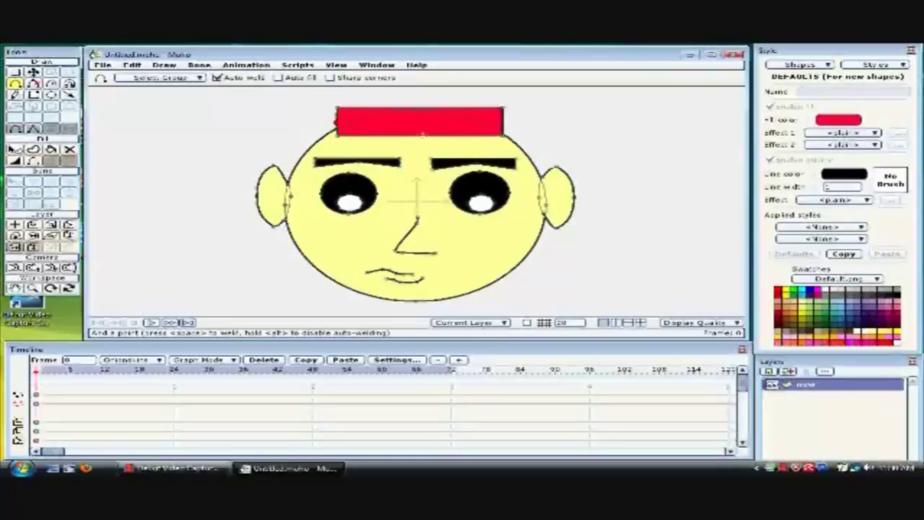
{"action": "key", "text": "t"}
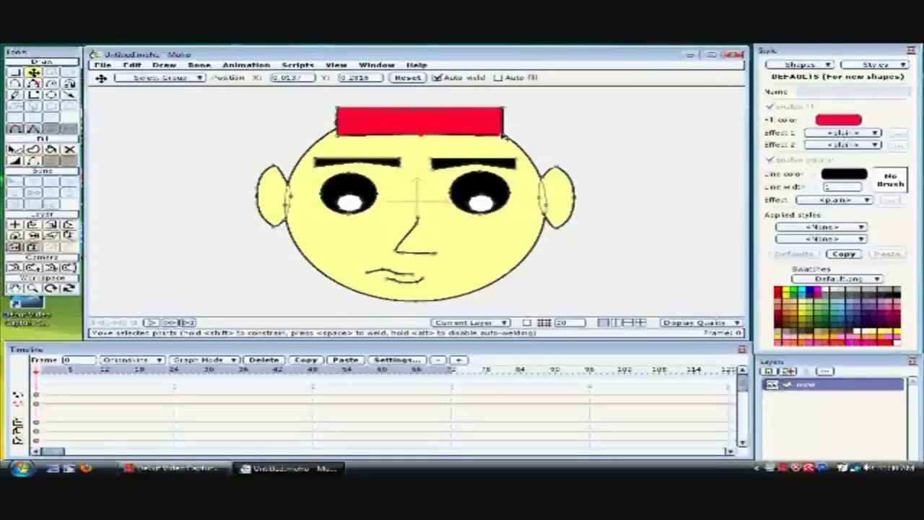
{"action": "left_click_drag", "start_coordinate": [504, 136], "coordinate": [537, 159]}
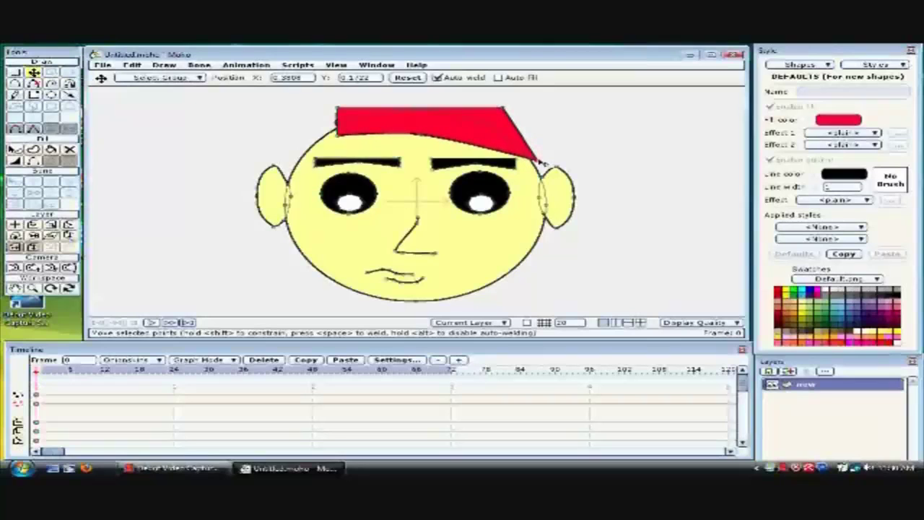
{"action": "left_click_drag", "start_coordinate": [340, 137], "coordinate": [307, 144]}
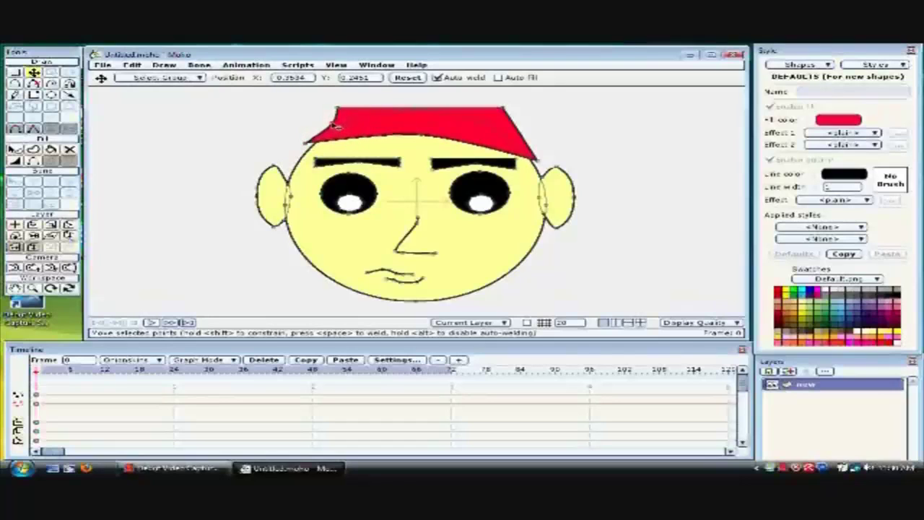
{"action": "left_click_drag", "start_coordinate": [307, 143], "coordinate": [287, 154]}
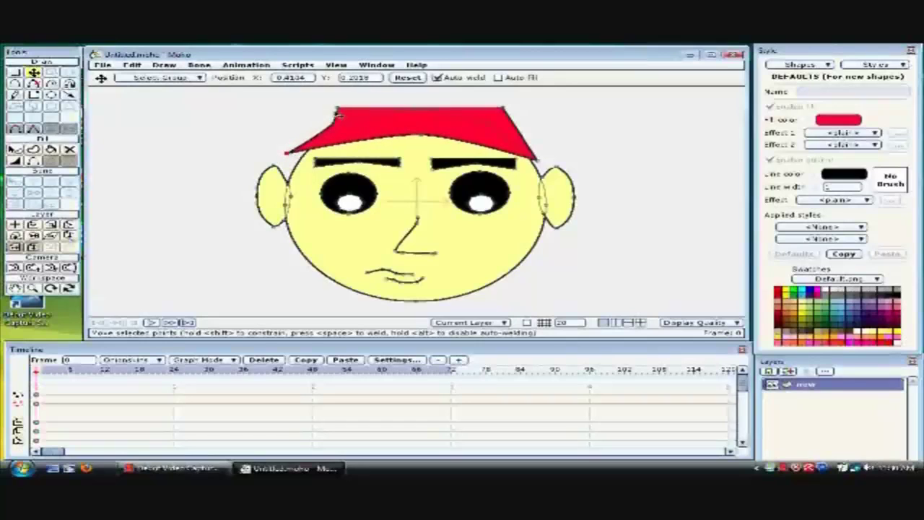
Step: Raise the red hat's upper-left corner slightly and adjust its upper-right corner a little
{"action": "left_click_drag", "start_coordinate": [339, 110], "coordinate": [338, 106]}
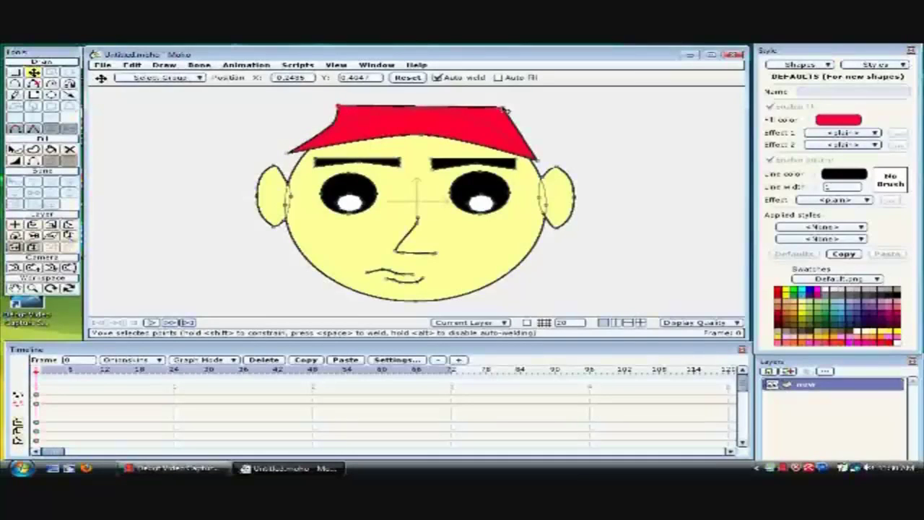
{"action": "left_click", "coordinate": [507, 110]}
{"action": "left_click_drag", "start_coordinate": [506, 109], "coordinate": [509, 111]}
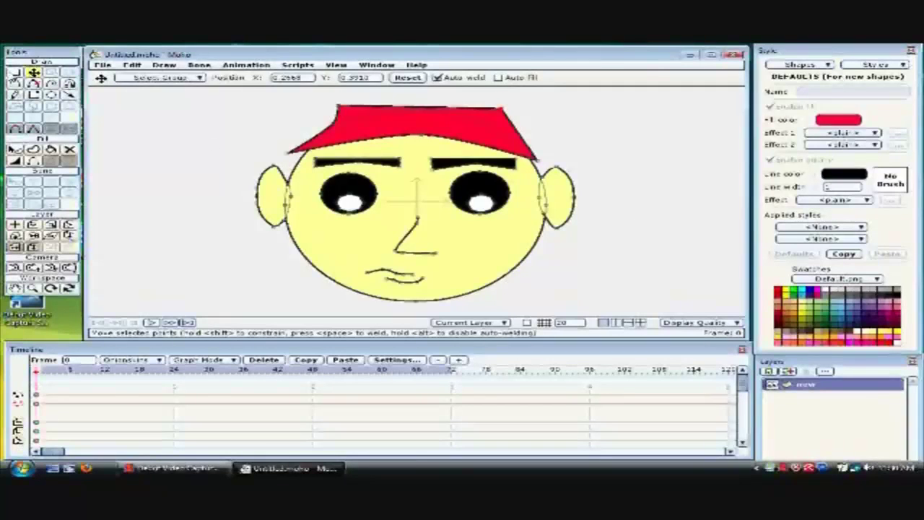
Step: At frame 6, move the left eye's white circle toward the left edge of the black eye
{"action": "left_click", "coordinate": [15, 72]}
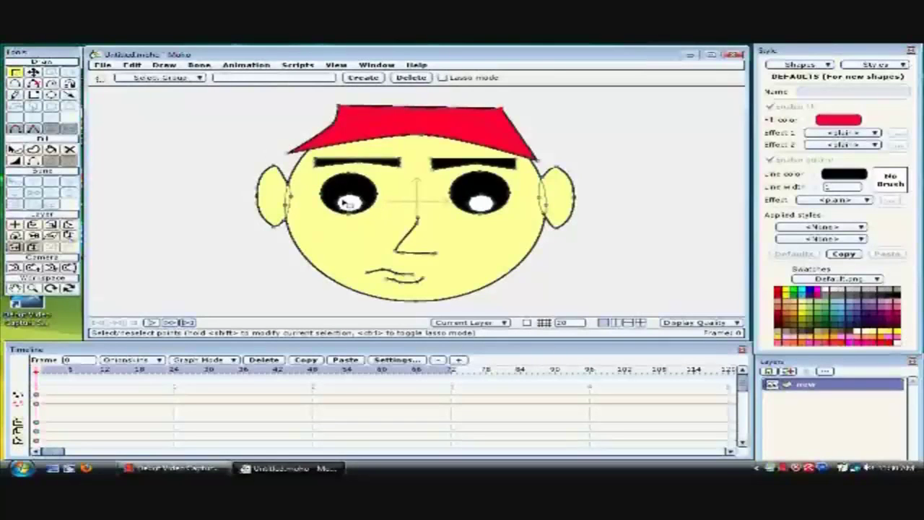
{"action": "left_click", "coordinate": [348, 203]}
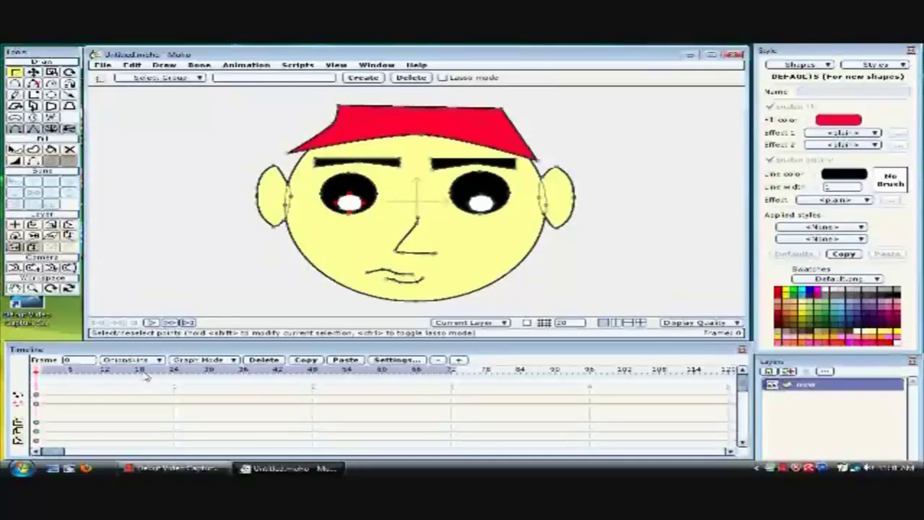
{"action": "left_click", "coordinate": [70, 370]}
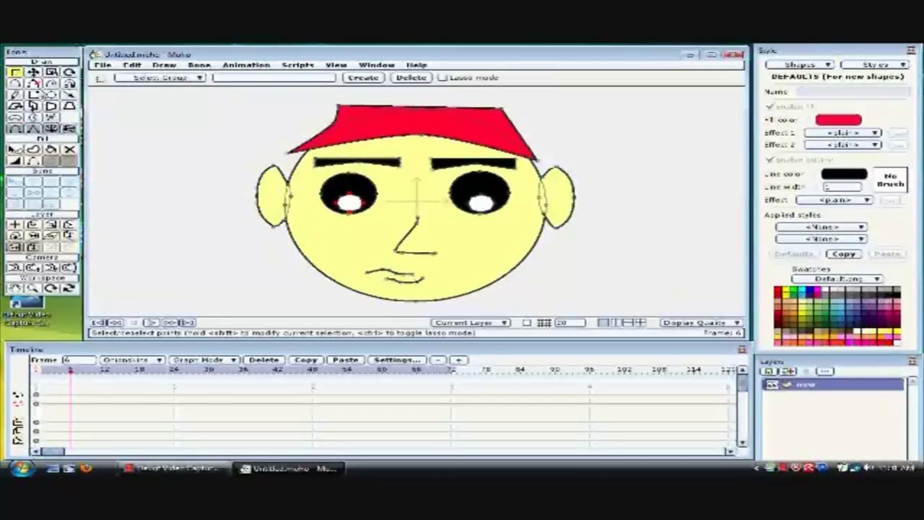
{"action": "left_click", "coordinate": [33, 73]}
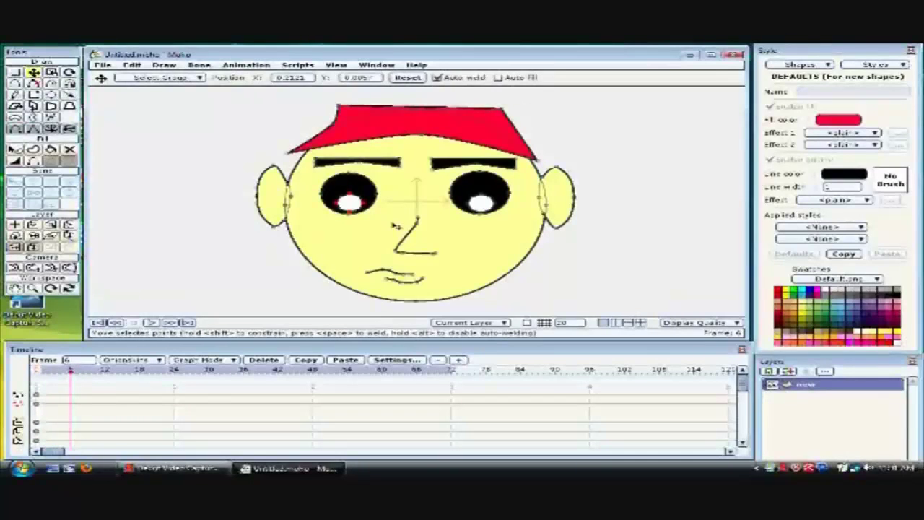
{"action": "left_click_drag", "start_coordinate": [348, 205], "coordinate": [342, 203]}
{"action": "left_click_drag", "start_coordinate": [342, 202], "coordinate": [345, 205]}
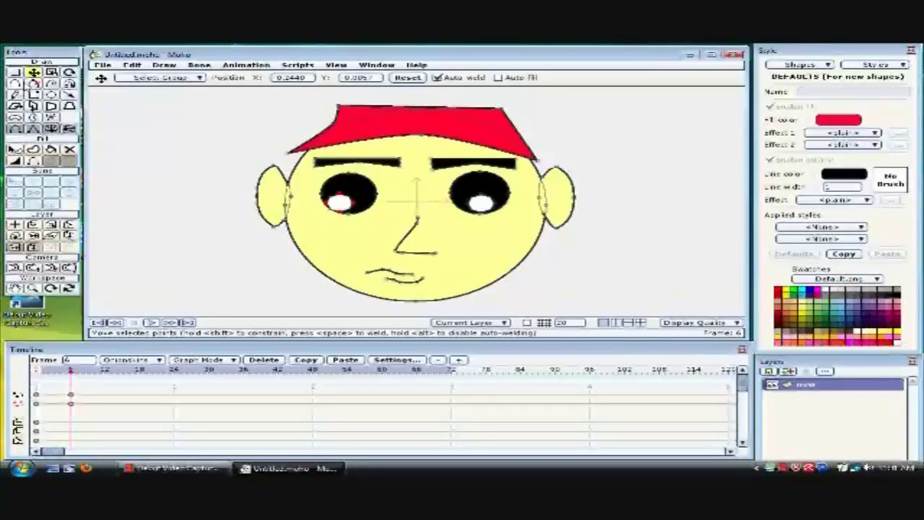
Step: At frame 6, move the right eye's white circle left to match the left eye
{"action": "left_click", "coordinate": [15, 72]}
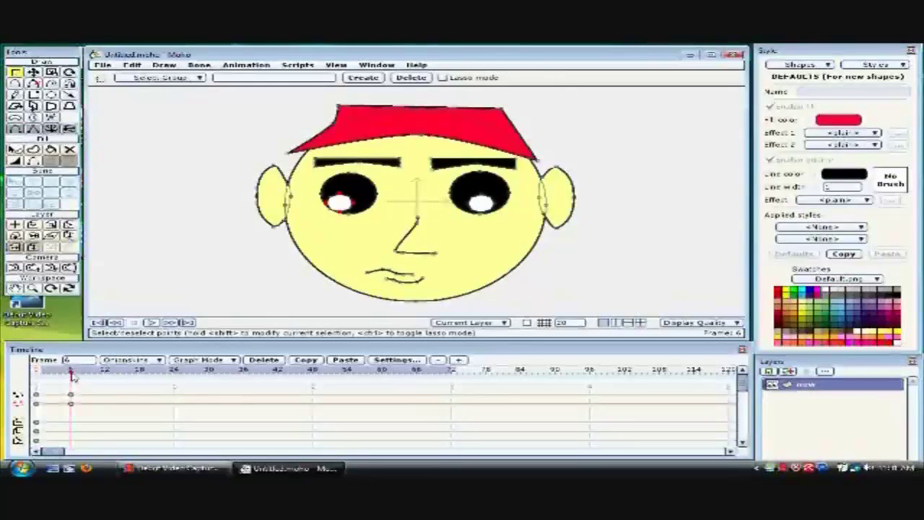
{"action": "left_click", "coordinate": [479, 203]}
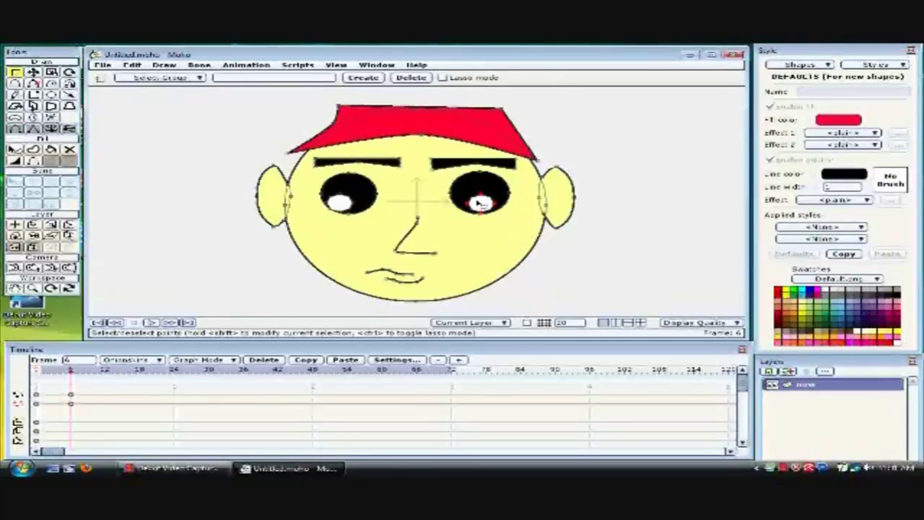
{"action": "key", "text": "t"}
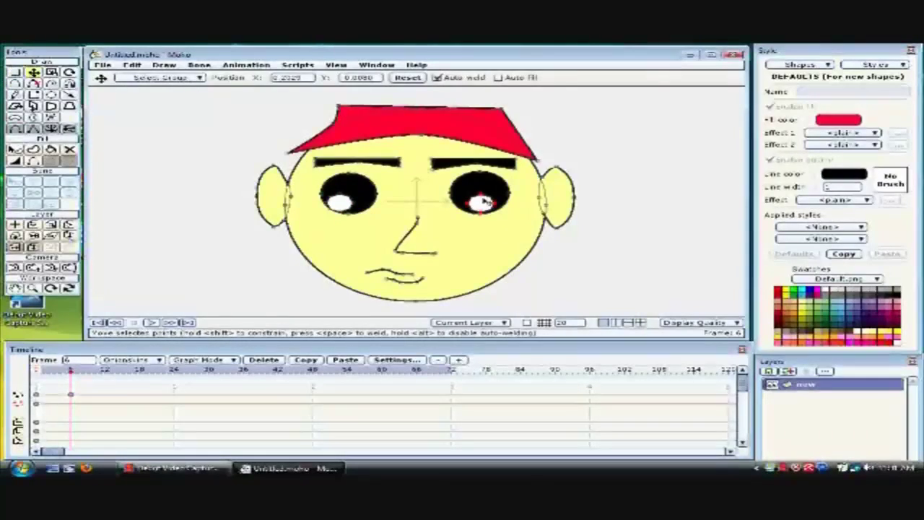
{"action": "left_click_drag", "start_coordinate": [485, 205], "coordinate": [468, 203]}
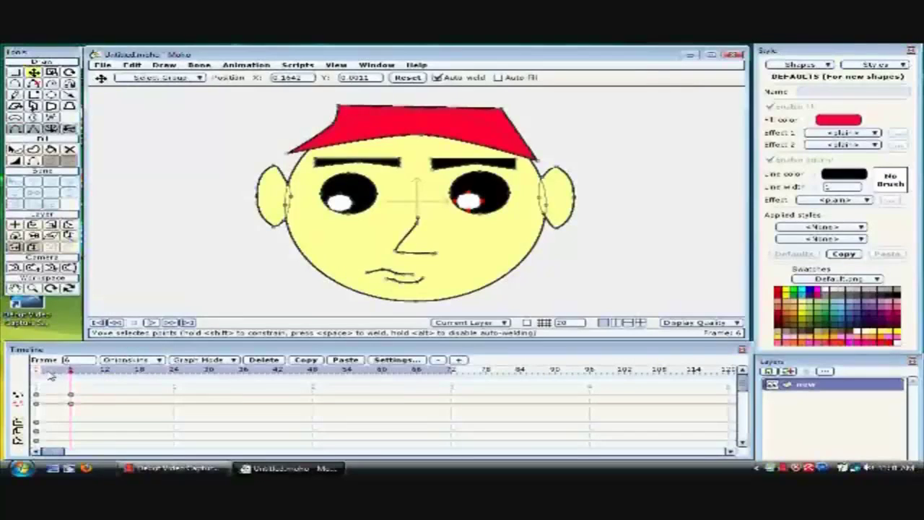
Step: Play the animation to check the eye movement, stop it and return to frame 0
{"action": "left_click", "coordinate": [153, 323]}
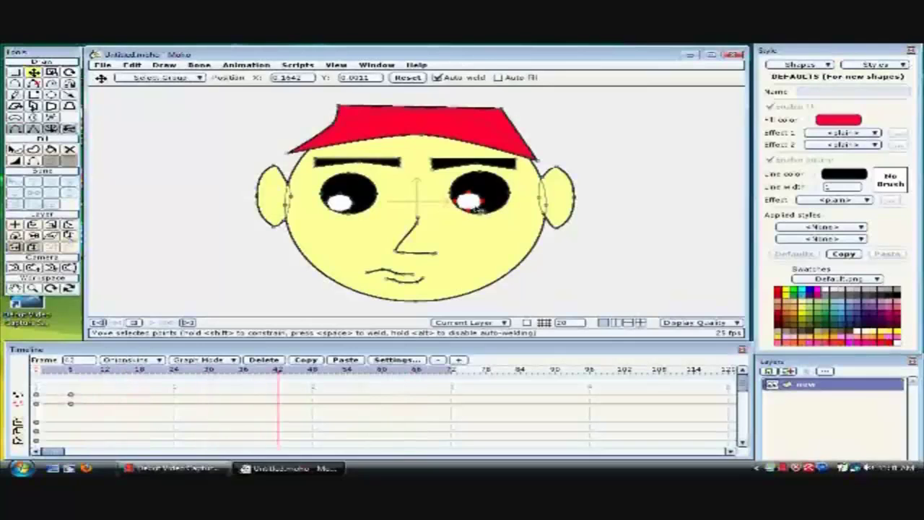
{"action": "left_click", "coordinate": [137, 323]}
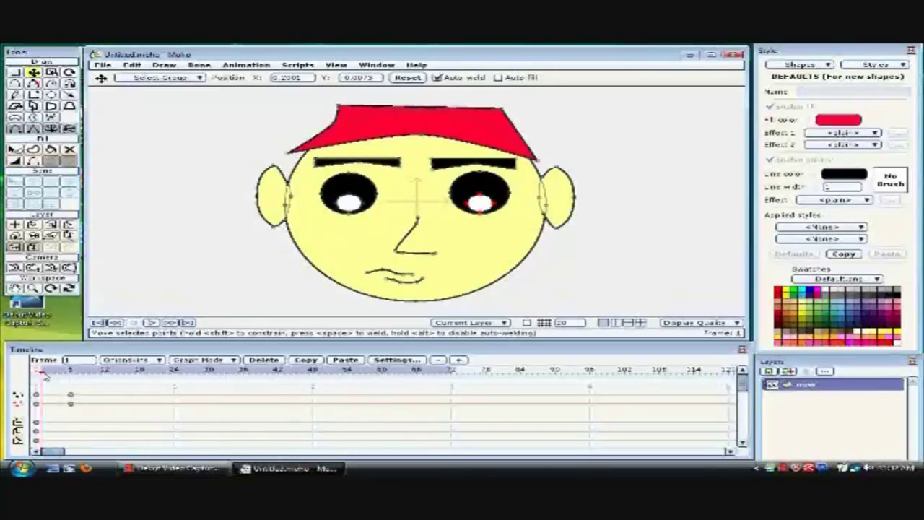
{"action": "left_click", "coordinate": [40, 371]}
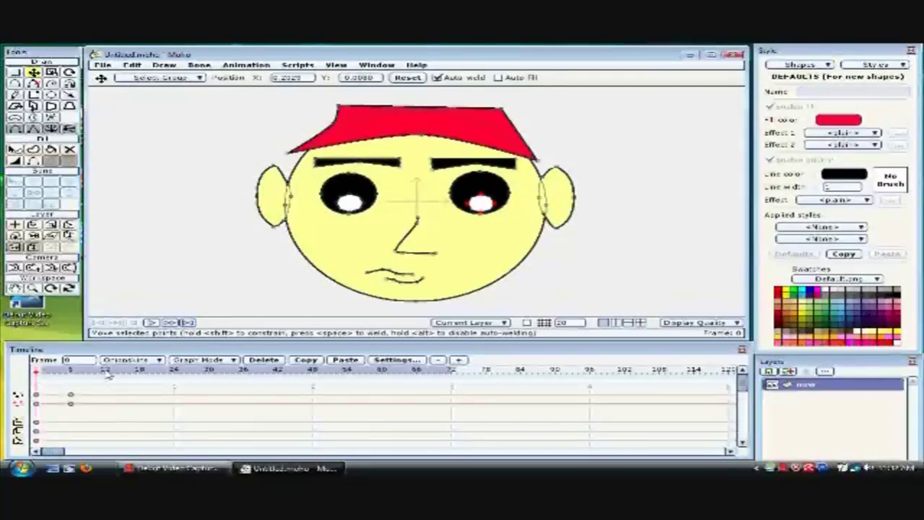
Step: At frame 12, move the right eye's white circle up and right to the centre of the black eye
{"action": "left_click", "coordinate": [106, 372]}
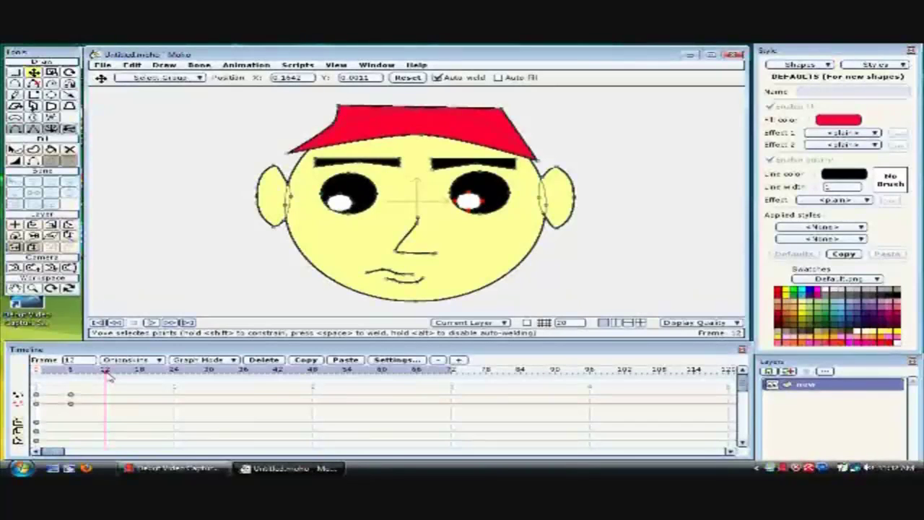
{"action": "left_click", "coordinate": [15, 71]}
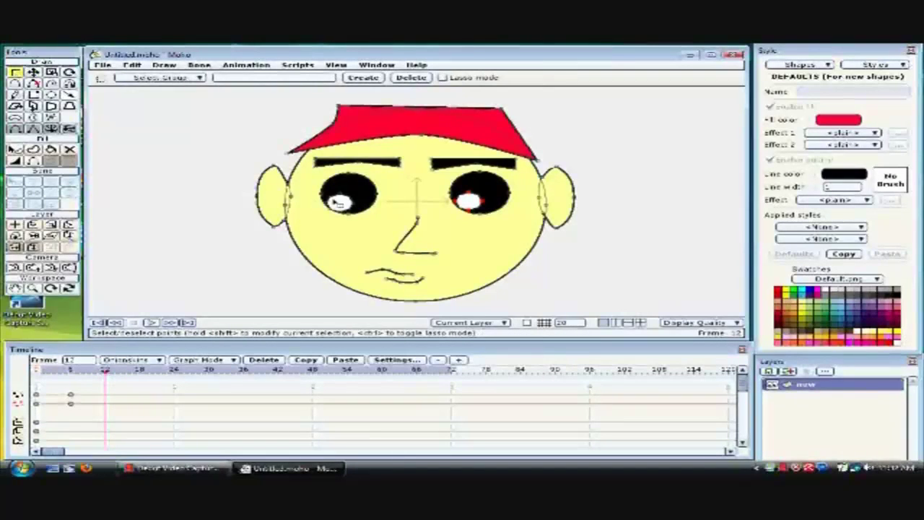
{"action": "key", "text": "t"}
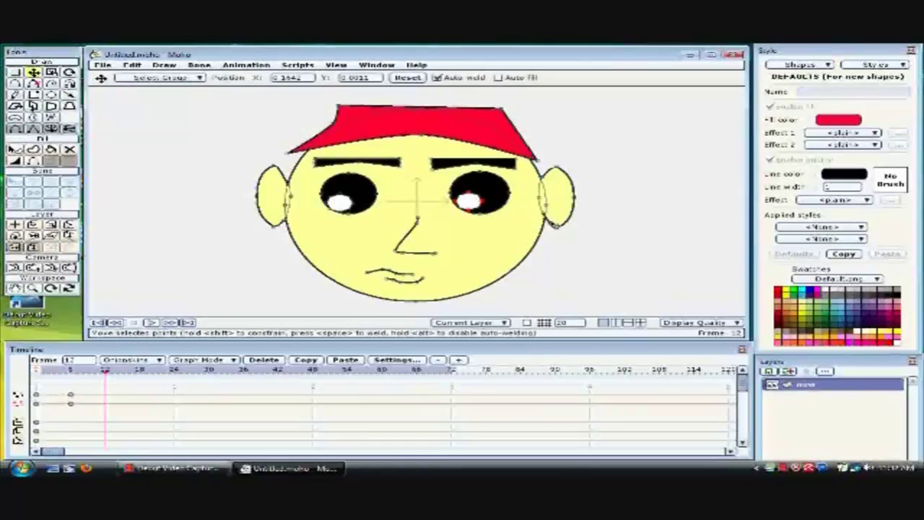
{"action": "left_click_drag", "start_coordinate": [474, 204], "coordinate": [483, 200]}
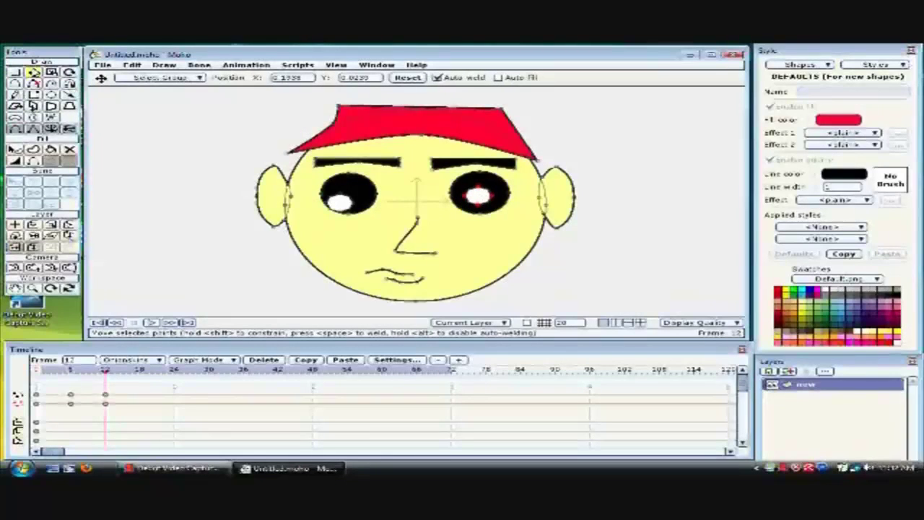
Step: At frame 12, move the left eye's white circle to the centre of the black eye
{"action": "key", "text": "g"}
{"action": "left_click_drag", "start_coordinate": [359, 213], "coordinate": [342, 191]}
{"action": "left_click", "coordinate": [33, 71]}
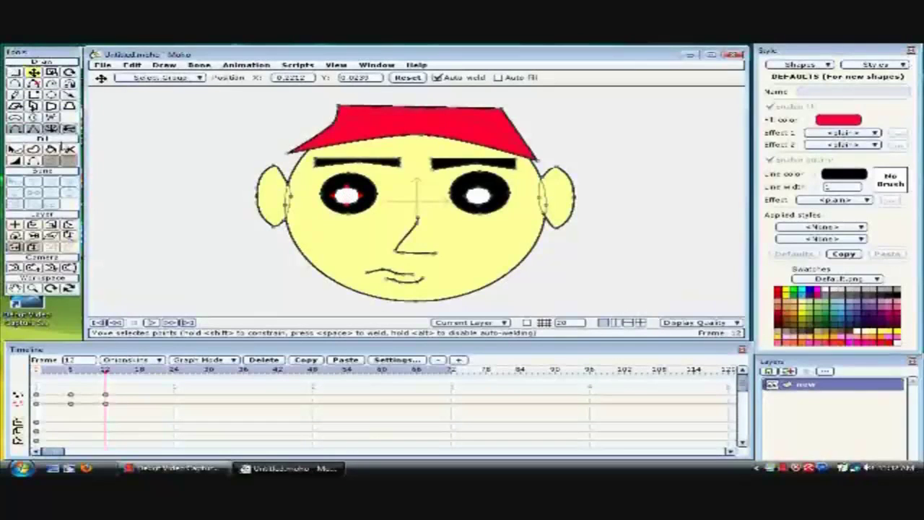
Step: At frame 22, move the white circles of both eyes down to the lower part of the black eyes
{"action": "left_click", "coordinate": [165, 370]}
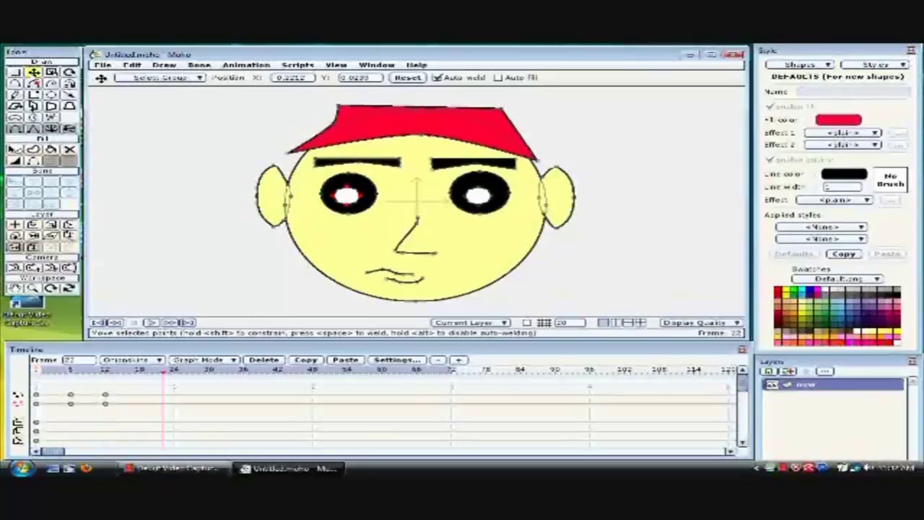
{"action": "left_click_drag", "start_coordinate": [344, 195], "coordinate": [350, 203]}
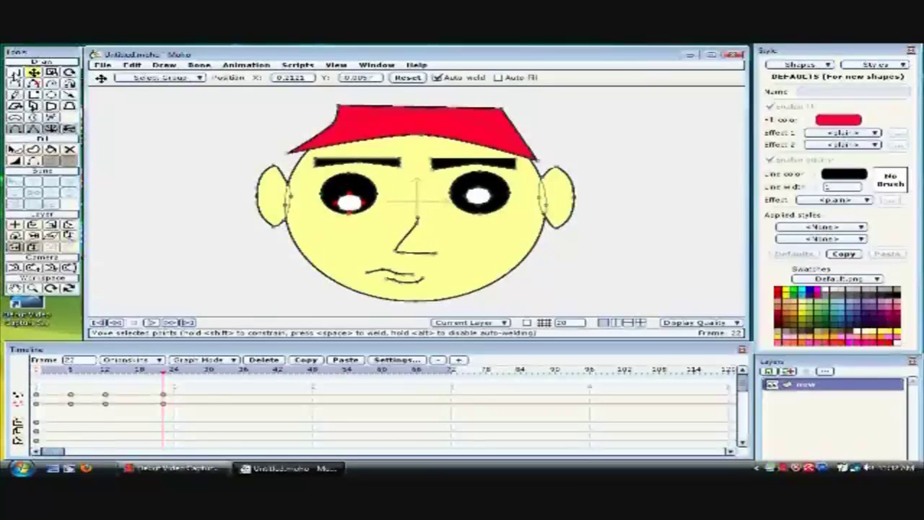
{"action": "left_click", "coordinate": [15, 73]}
{"action": "left_click_drag", "start_coordinate": [464, 181], "coordinate": [485, 205]}
{"action": "left_click", "coordinate": [33, 73]}
Step: Move the right eye's white circle up to the eye's centre at frame 31, and the left eye's white circle up and left at frame 40
{"action": "left_click", "coordinate": [214, 370]}
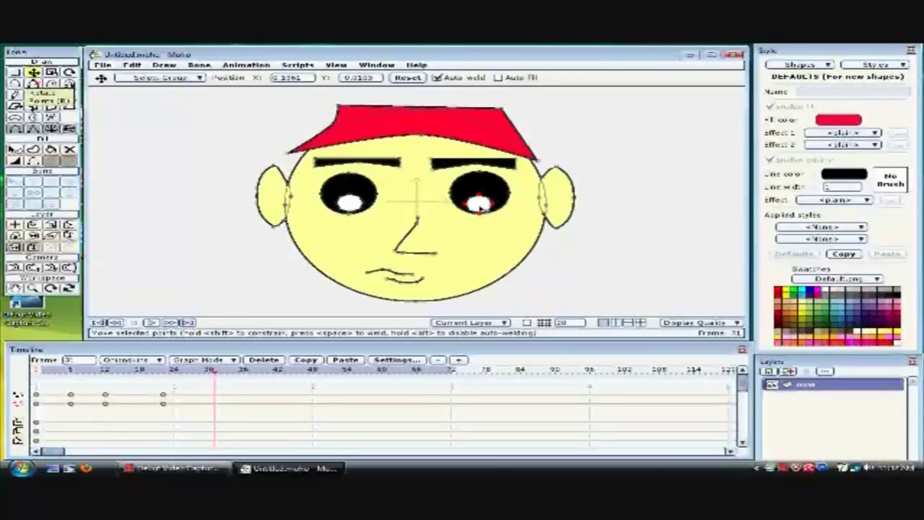
{"action": "left_click_drag", "start_coordinate": [481, 204], "coordinate": [477, 197]}
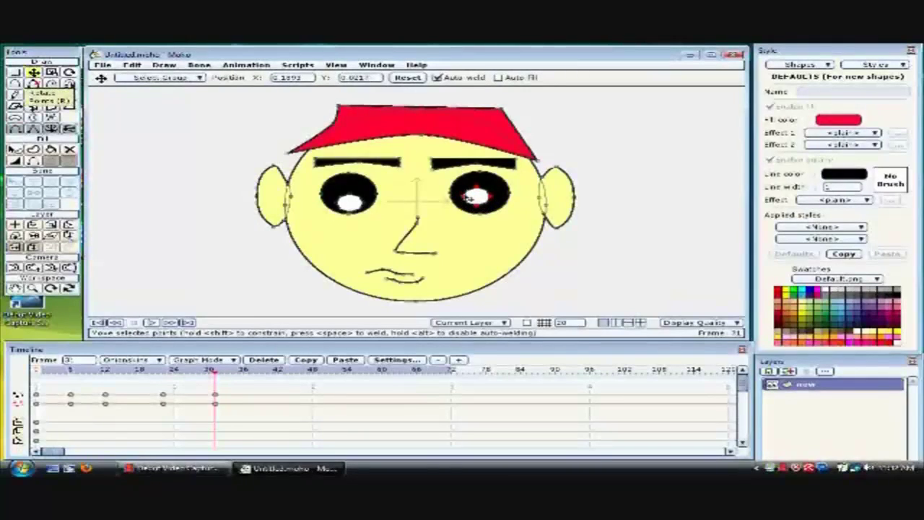
{"action": "left_click", "coordinate": [267, 371]}
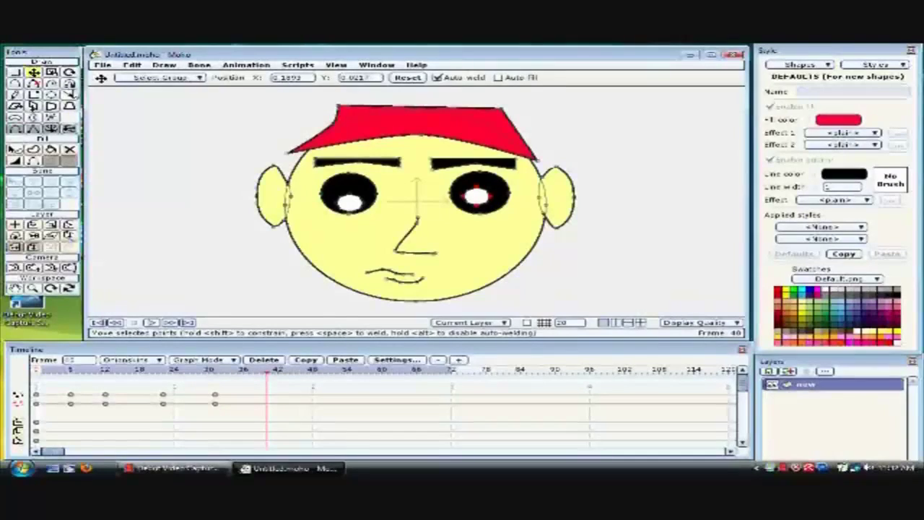
{"action": "left_click_drag", "start_coordinate": [332, 186], "coordinate": [354, 213]}
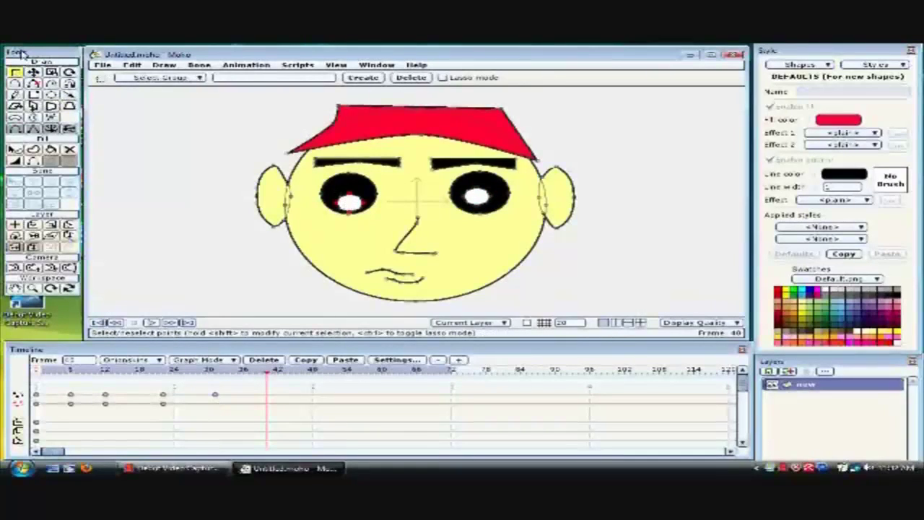
{"action": "key", "text": "Left"}
{"action": "key", "text": "Left"}
{"action": "key", "text": "Up"}
{"action": "key", "text": "Up"}
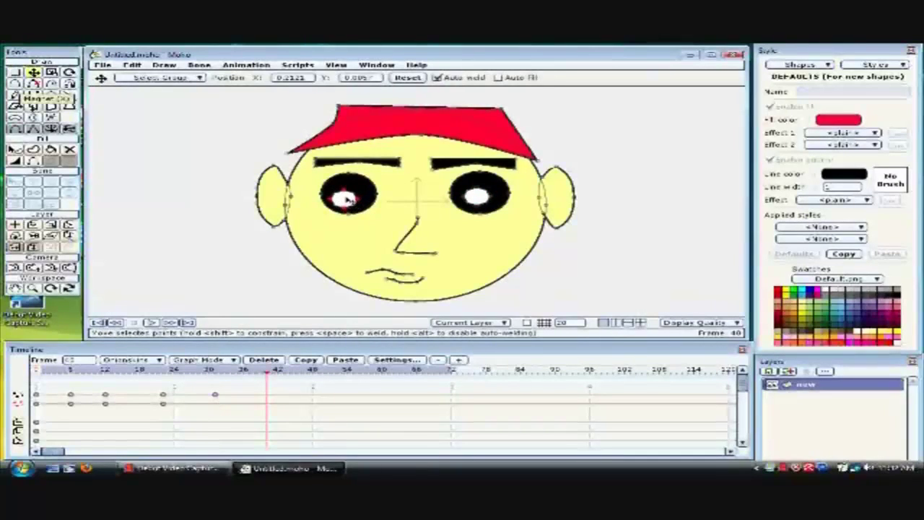
{"action": "key", "text": "Right"}
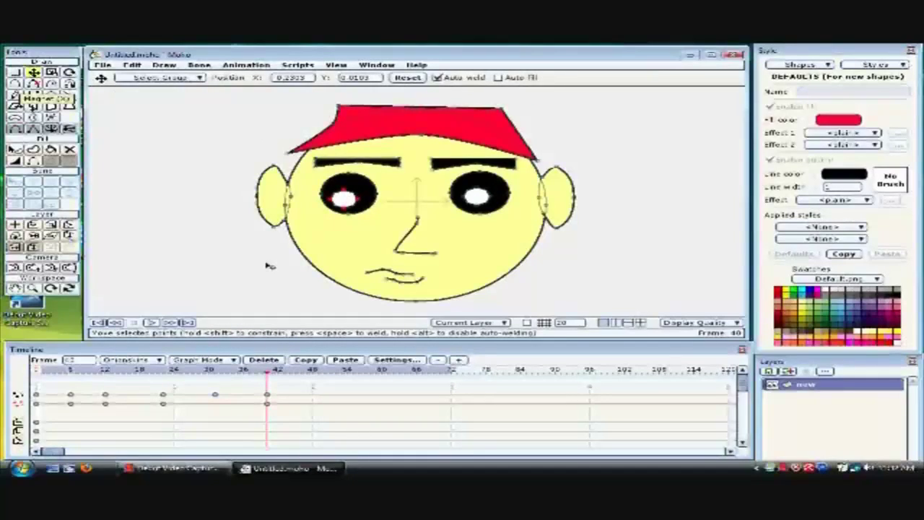
Step: At frame 49, move the left eye's white circle to the right and the right eye's white circle up and left
{"action": "left_click", "coordinate": [320, 372]}
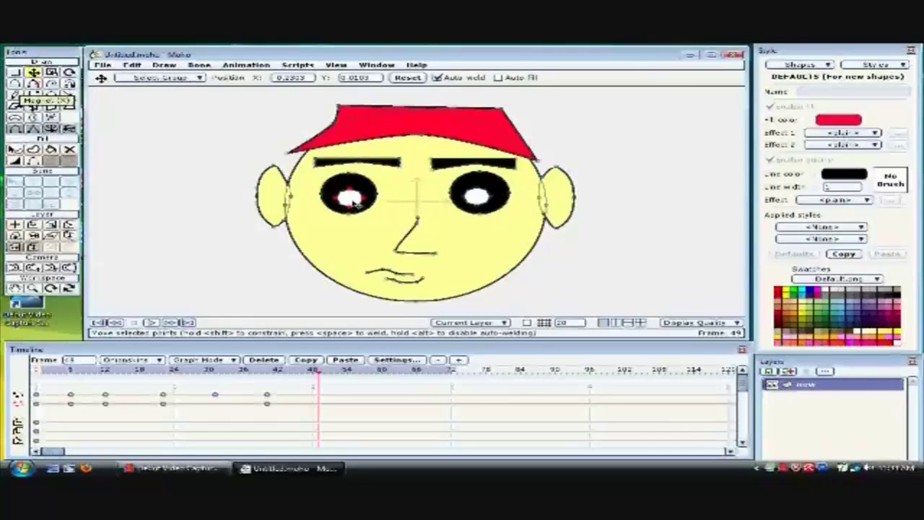
{"action": "left_click_drag", "start_coordinate": [356, 204], "coordinate": [361, 206]}
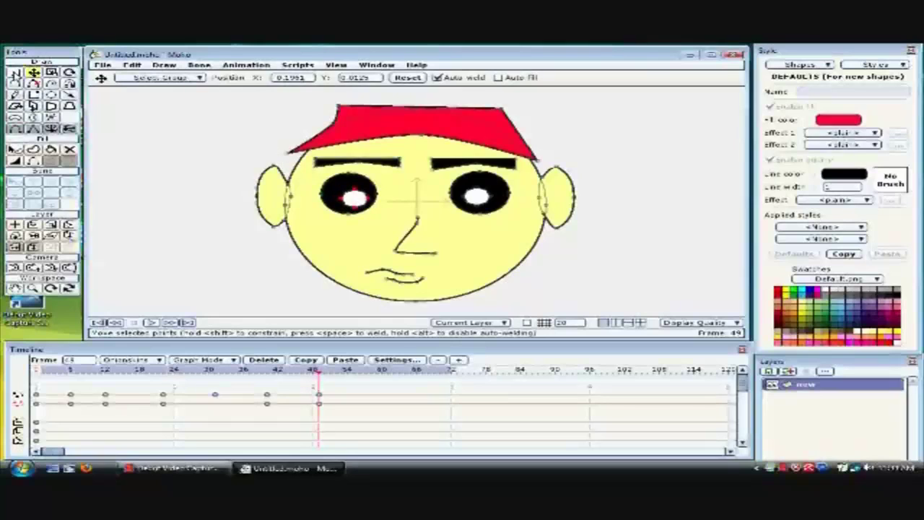
{"action": "key", "text": "g"}
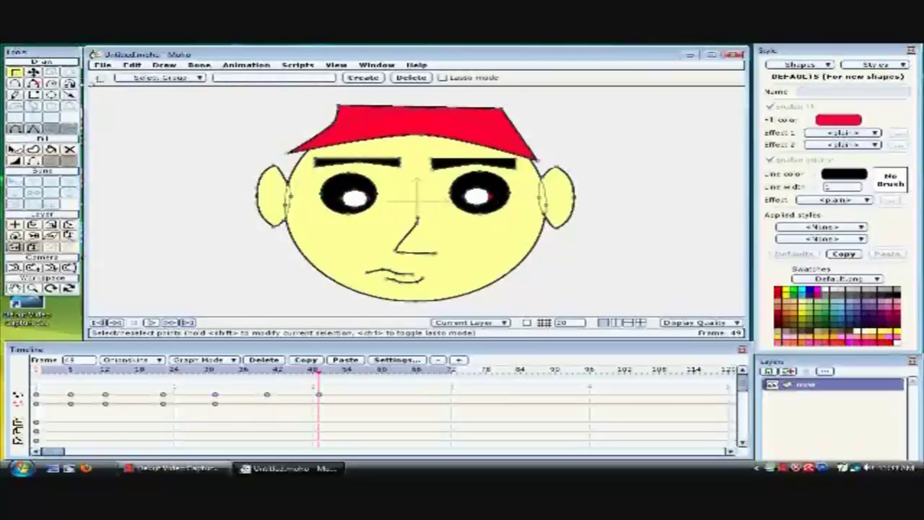
{"action": "mouse_move", "coordinate": [460, 191]}
{"action": "left_mouse_down"}
{"action": "mouse_move", "coordinate": [488, 208]}
{"action": "mouse_move", "coordinate": [473, 189]}
{"action": "left_mouse_up"}
{"action": "key", "text": "t"}
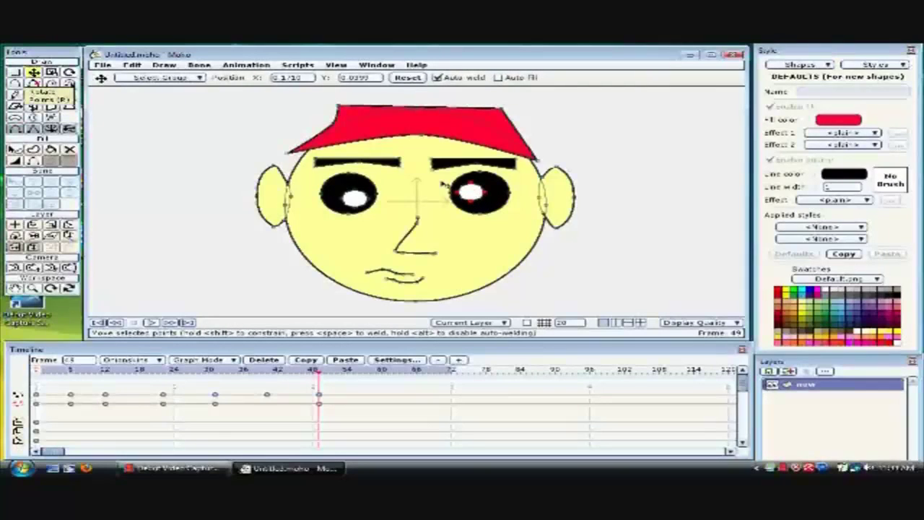
Step: At frame 60, move the right eye's white circle right and slightly down, past the centre of the black eye
{"action": "left_click", "coordinate": [383, 380]}
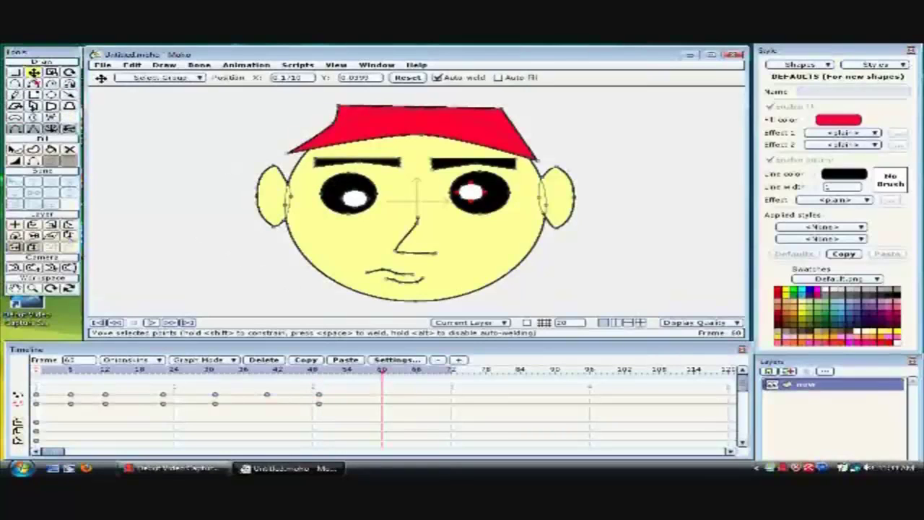
{"action": "left_click_drag", "start_coordinate": [471, 191], "coordinate": [486, 199]}
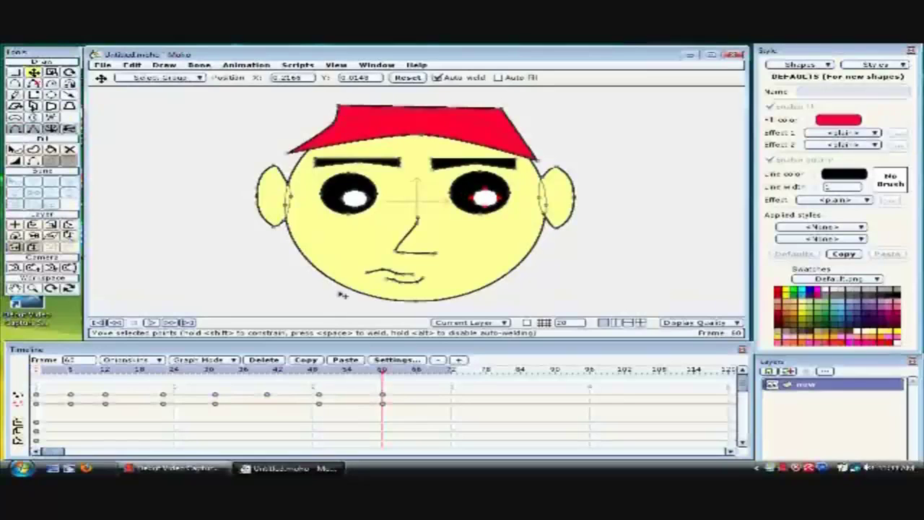
Step: At frame 72, apply a slight horizontal perspective to the right eye's white circle with the Perspective Points tool
{"action": "left_click", "coordinate": [441, 372]}
{"action": "left_click", "coordinate": [452, 372]}
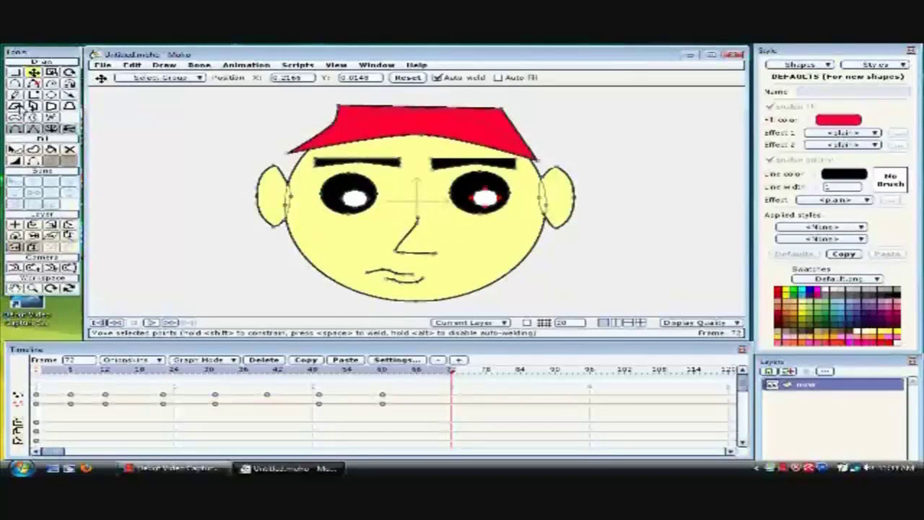
{"action": "left_click", "coordinate": [52, 106]}
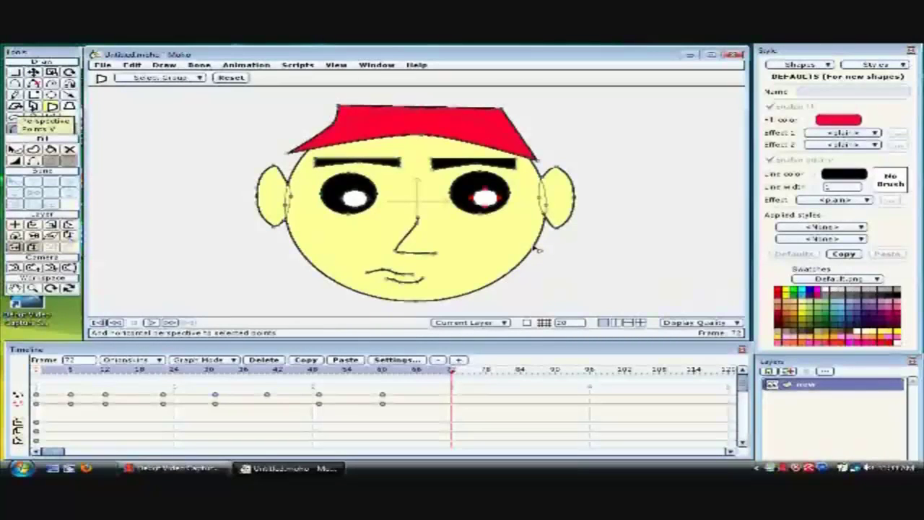
{"action": "left_click_drag", "start_coordinate": [538, 249], "coordinate": [542, 247]}
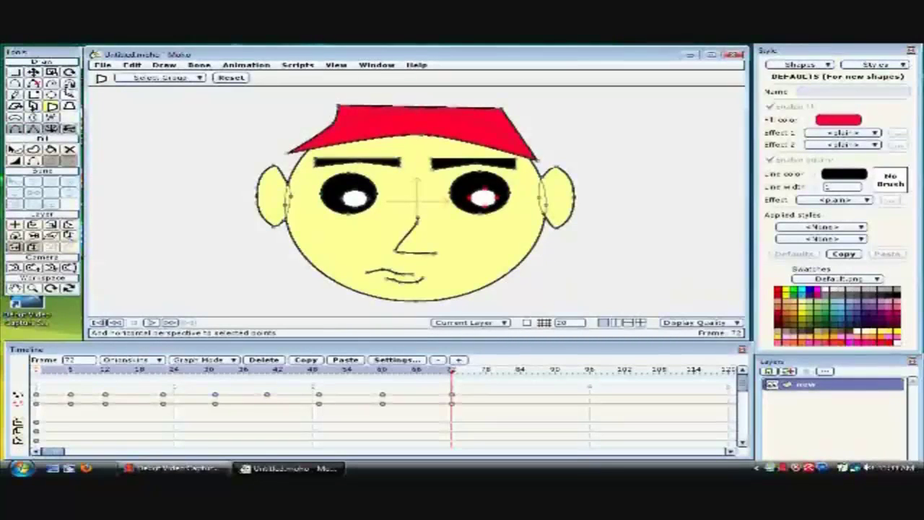
Step: Select all points of the face, add horizontal perspective at frame 72 that enlarges its left side and narrows its right, and play the animation
{"action": "left_click", "coordinate": [14, 71]}
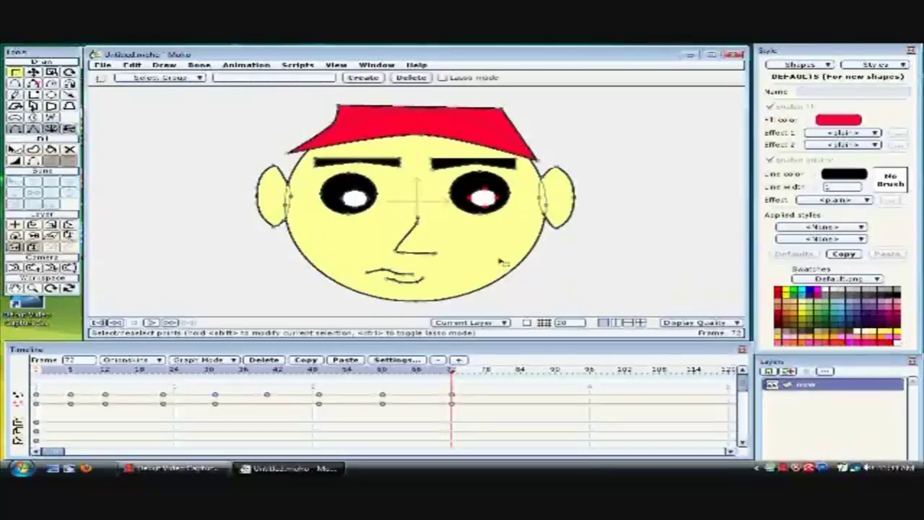
{"action": "left_click", "coordinate": [450, 302]}
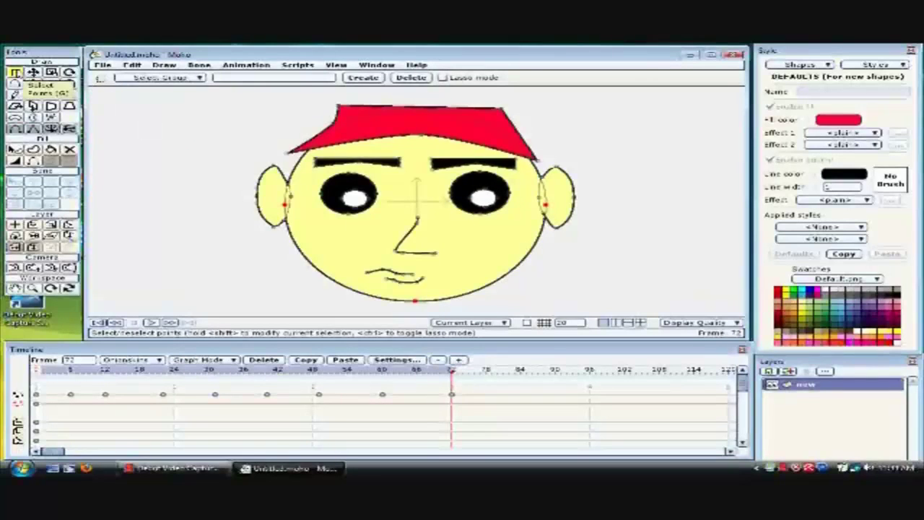
{"action": "left_click", "coordinate": [131, 66]}
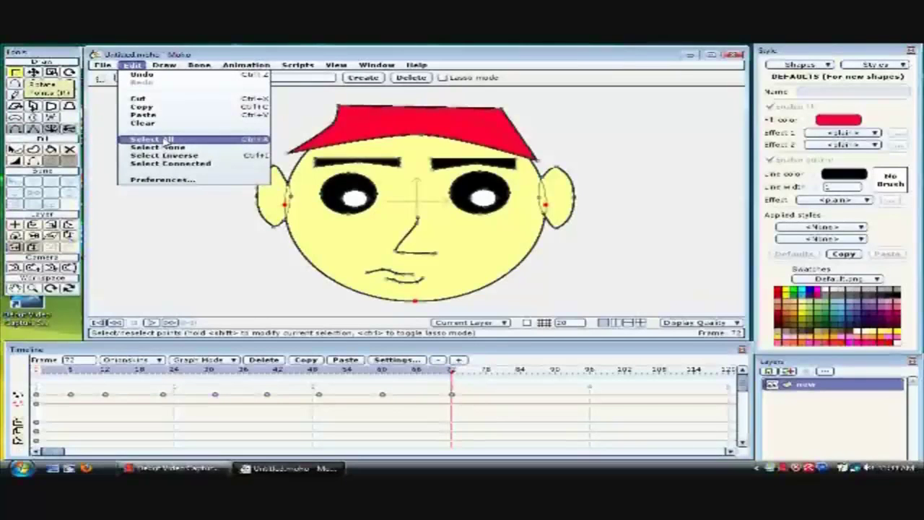
{"action": "left_click", "coordinate": [151, 139]}
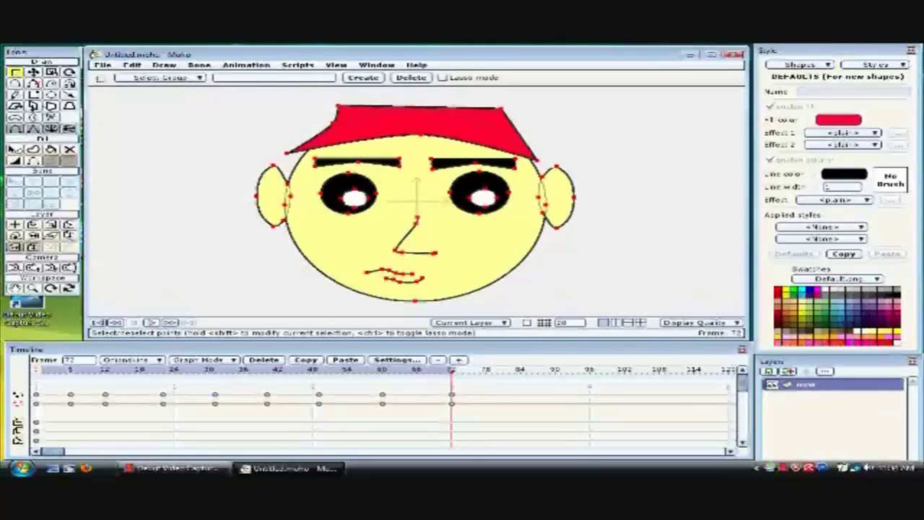
{"action": "left_click", "coordinate": [51, 106]}
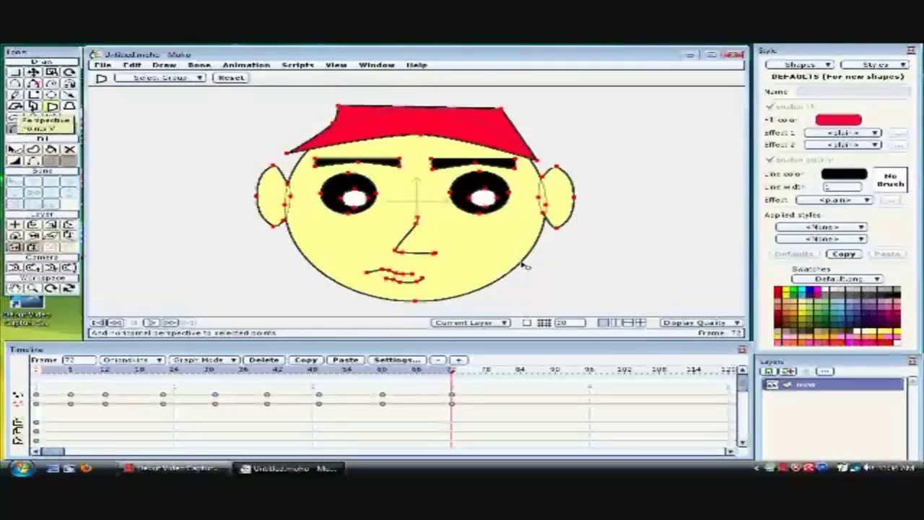
{"action": "left_click_drag", "start_coordinate": [525, 266], "coordinate": [549, 233]}
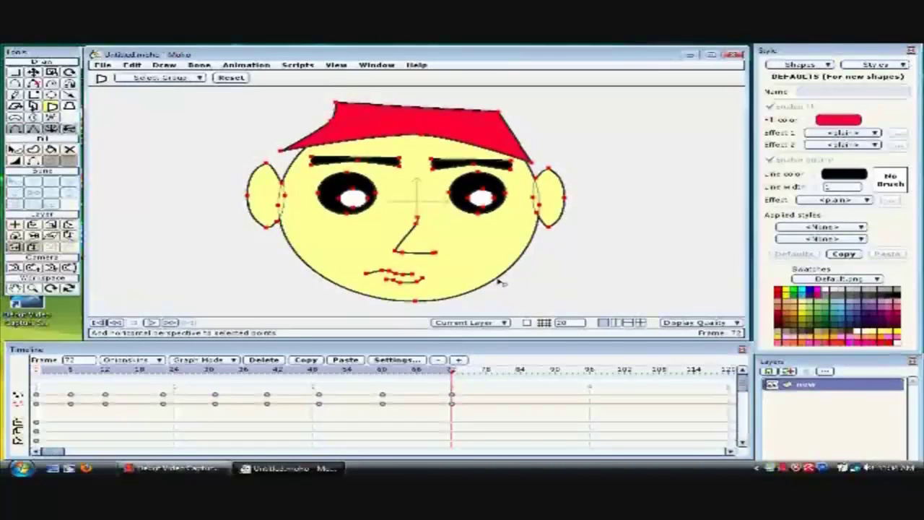
{"action": "left_click_drag", "start_coordinate": [499, 282], "coordinate": [520, 251]}
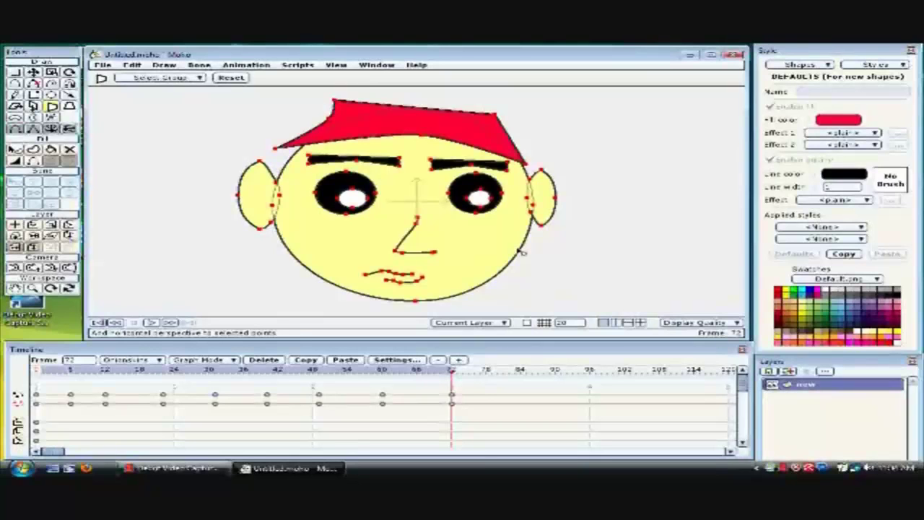
{"action": "left_click", "coordinate": [152, 323]}
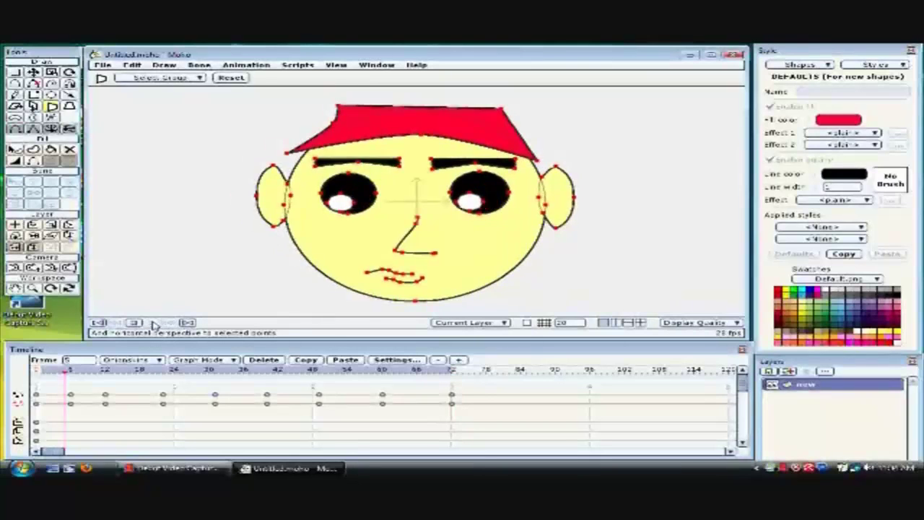